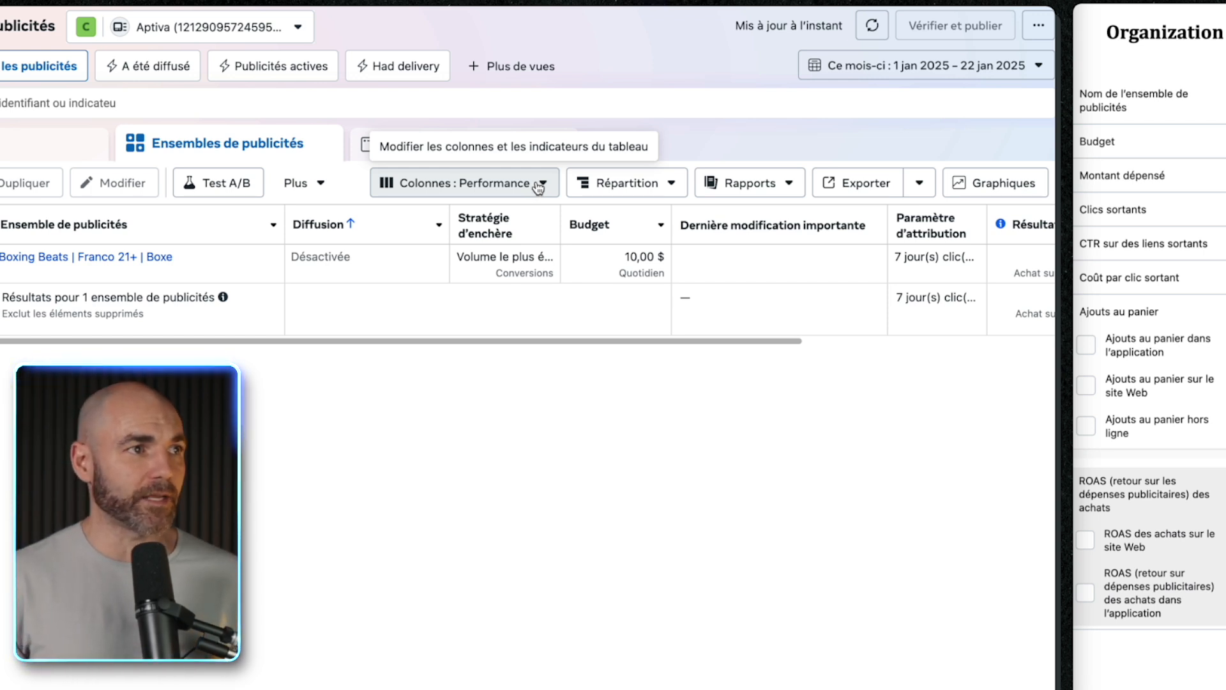
Step: Open the Personnalisé column preset for editing and remove every removable selected column except Nom de l'ensemble de publicités
left_click(540, 184)
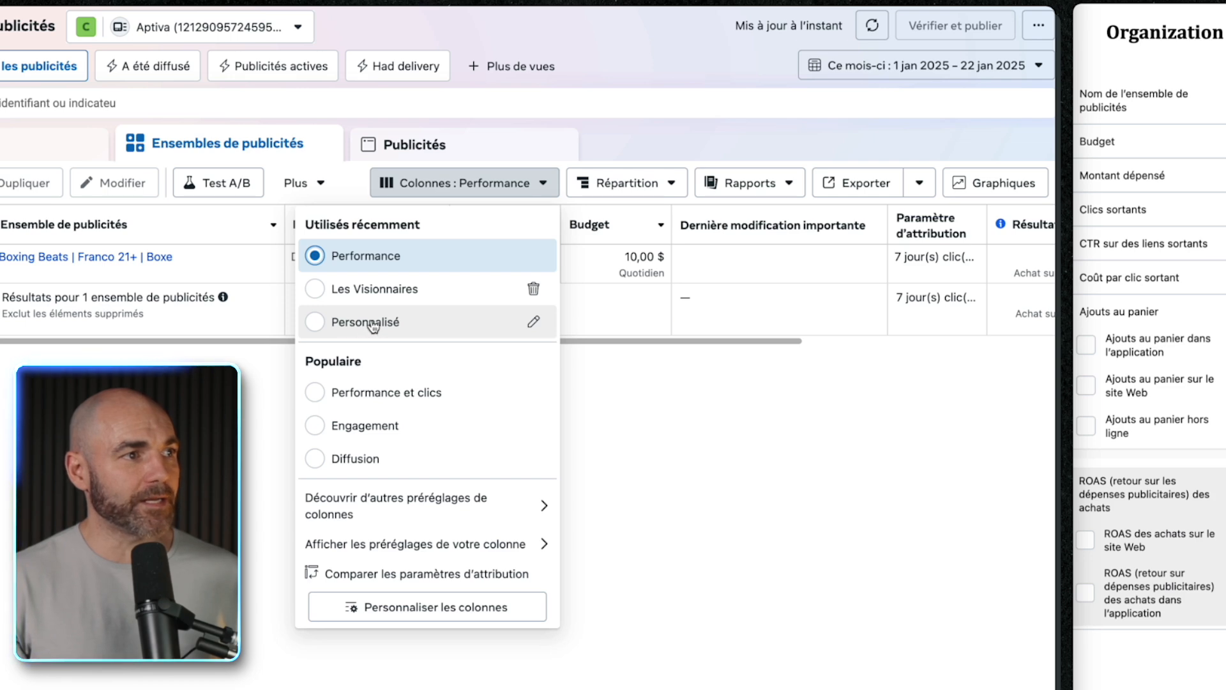
left_click(534, 325)
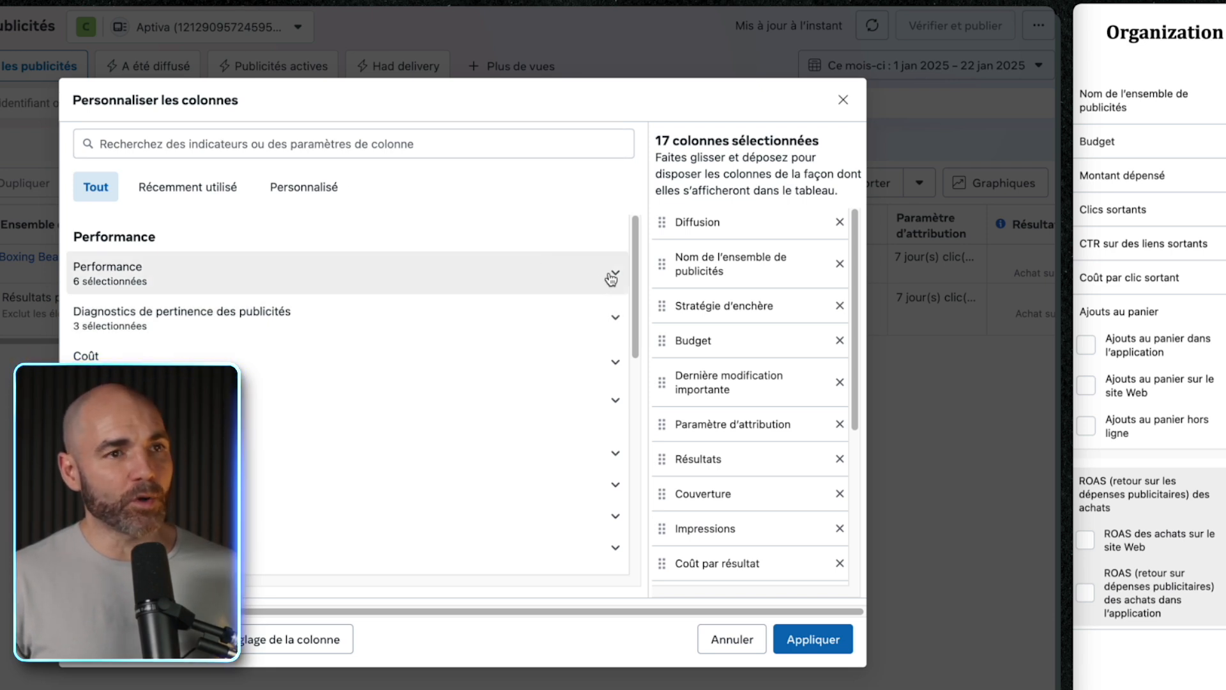
left_click(841, 224)
left_click(840, 275)
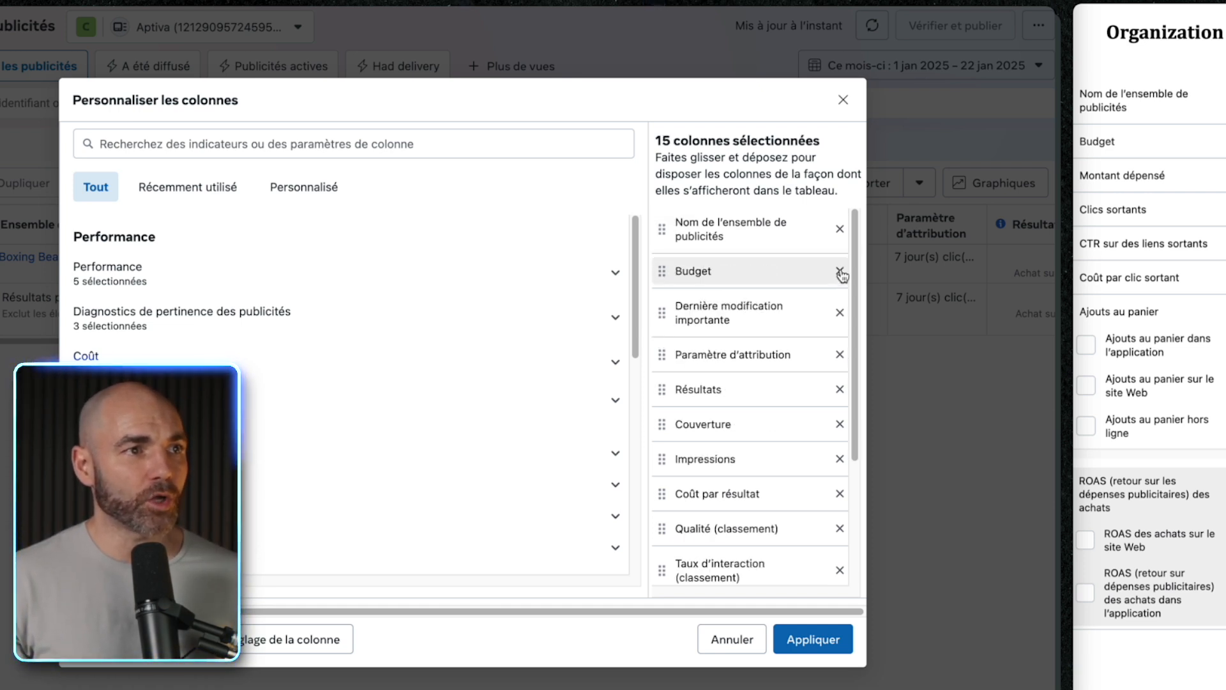
left_click(840, 272)
left_click(840, 273)
left_click(840, 273)
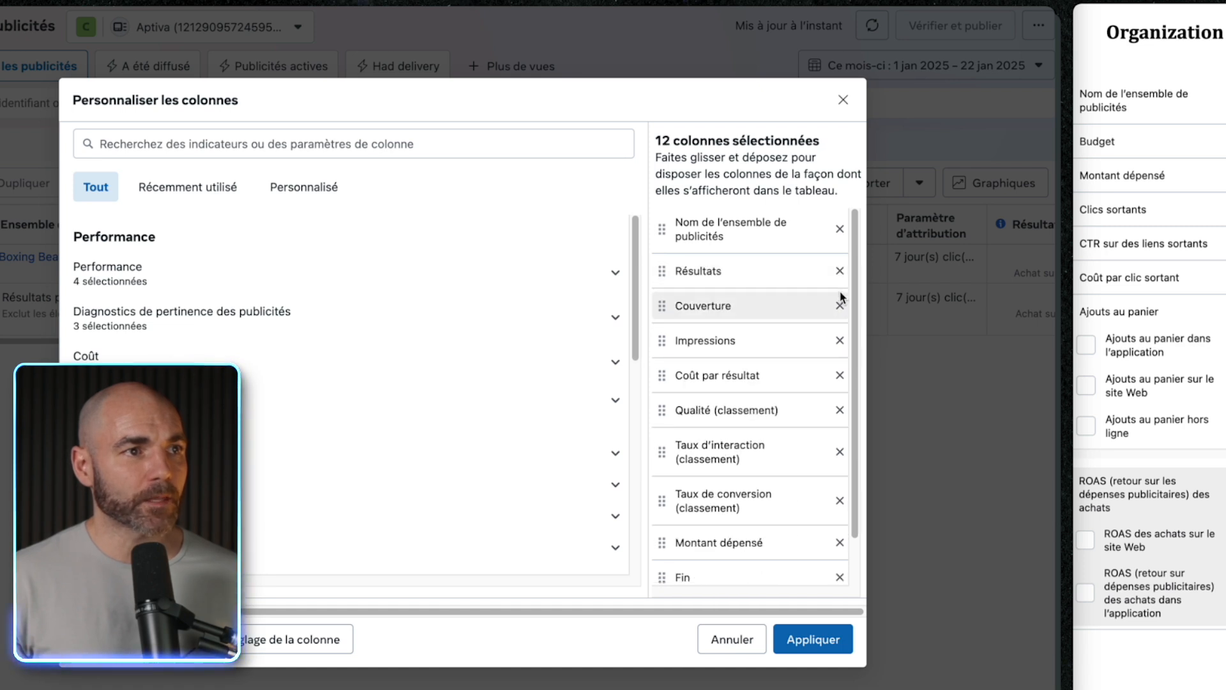
left_click(840, 271)
left_click(840, 271)
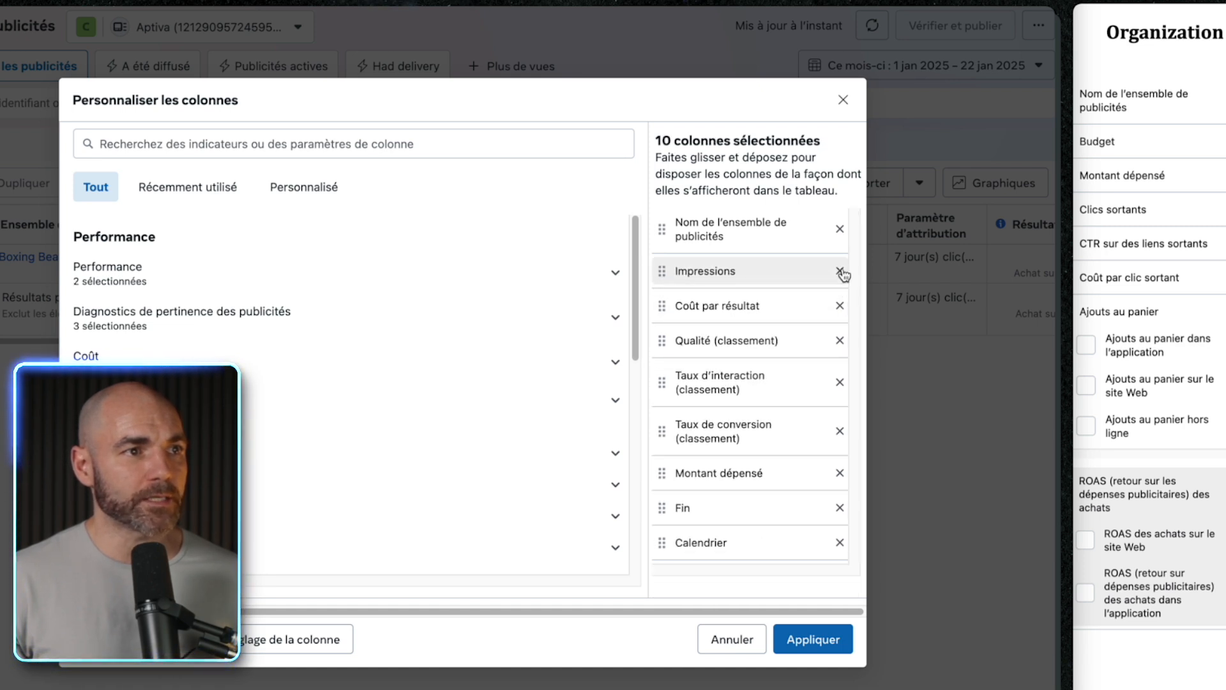
left_click(840, 272)
left_click(840, 271)
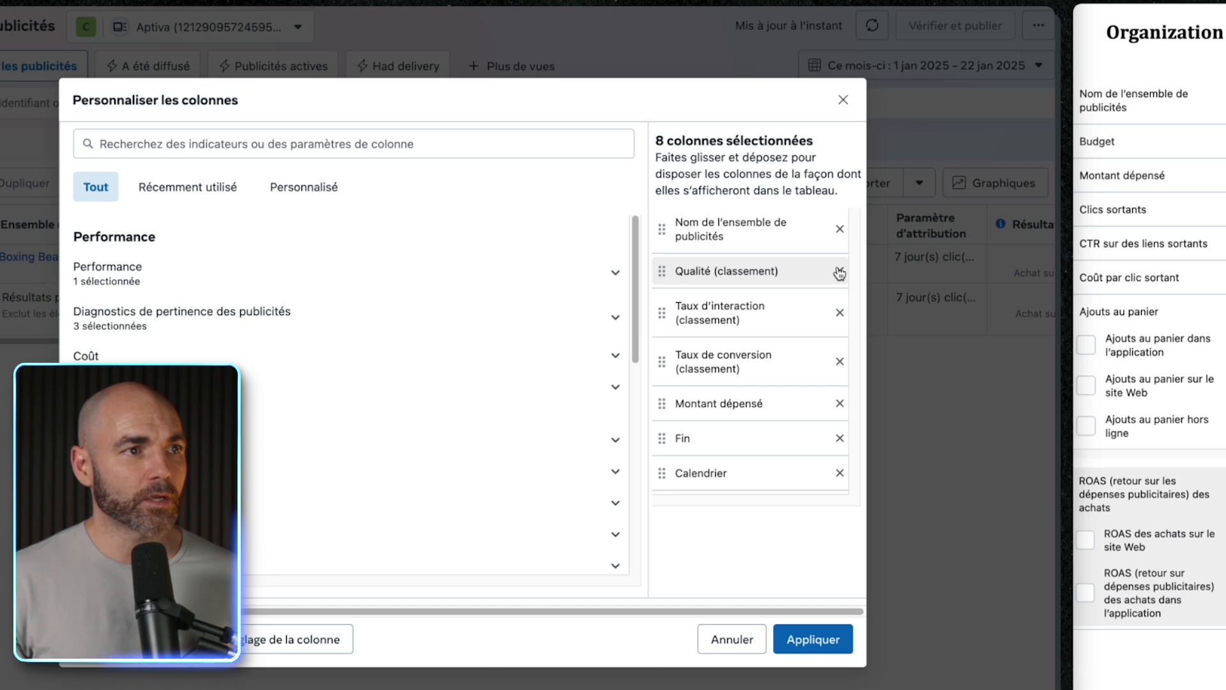
left_click(840, 274)
left_click(839, 276)
left_click(840, 284)
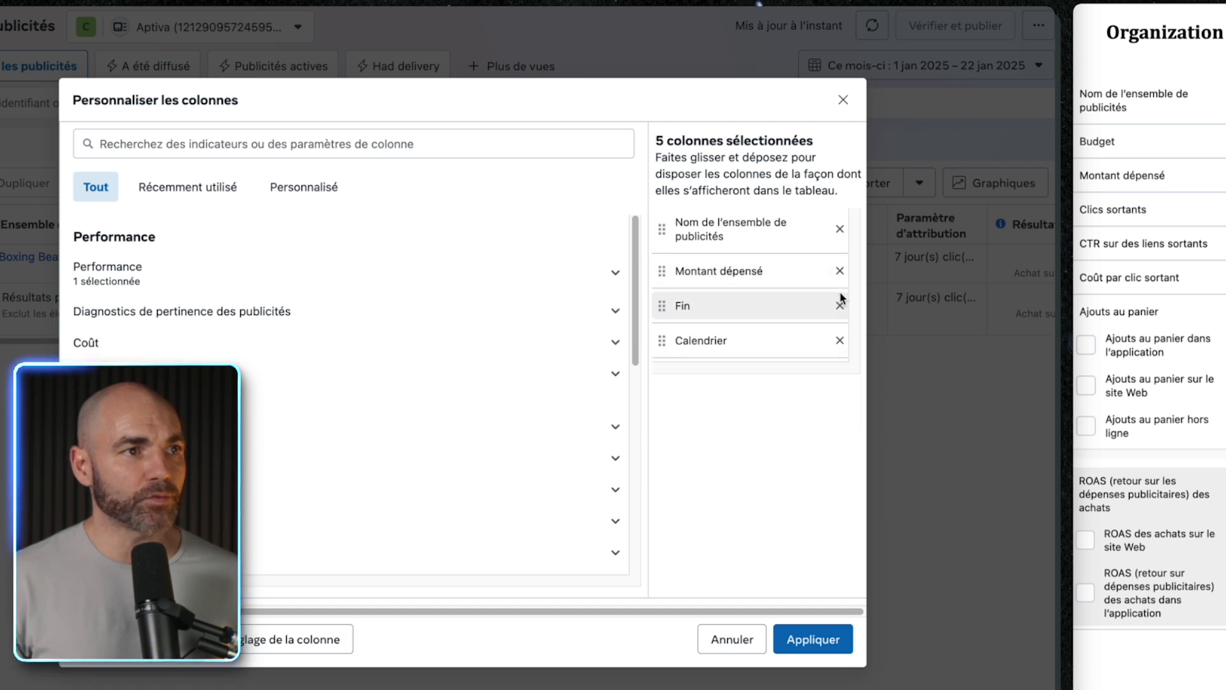
left_click(840, 306)
left_click(839, 273)
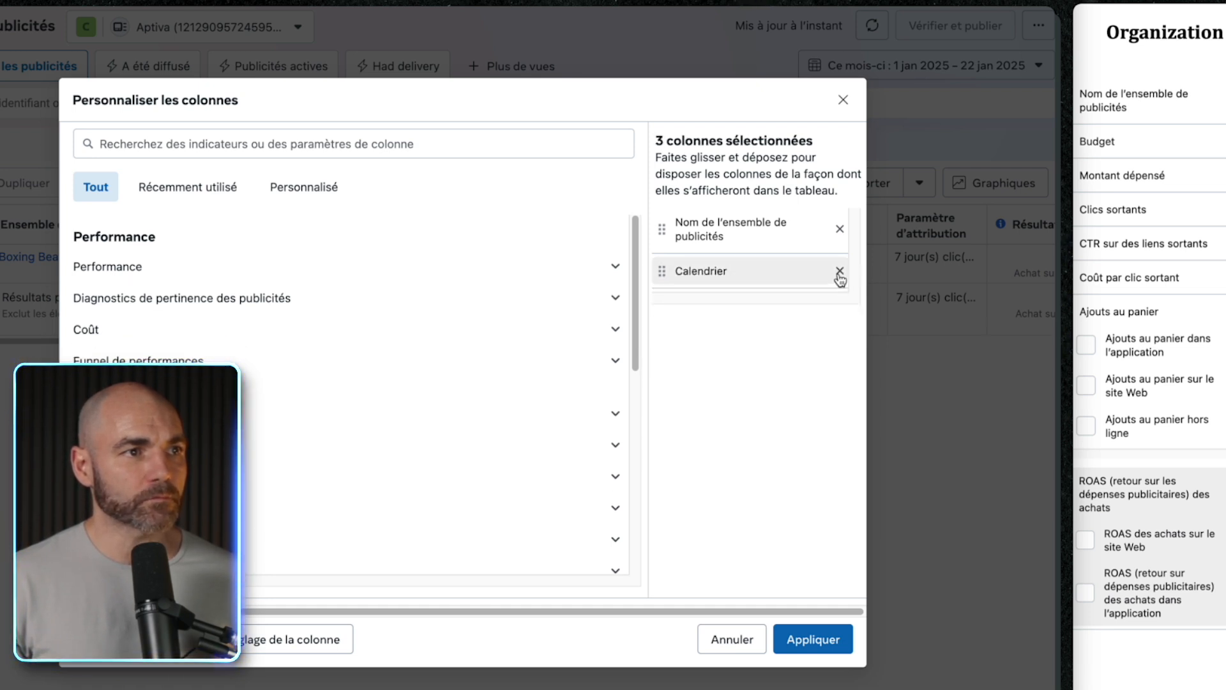
left_click(839, 274)
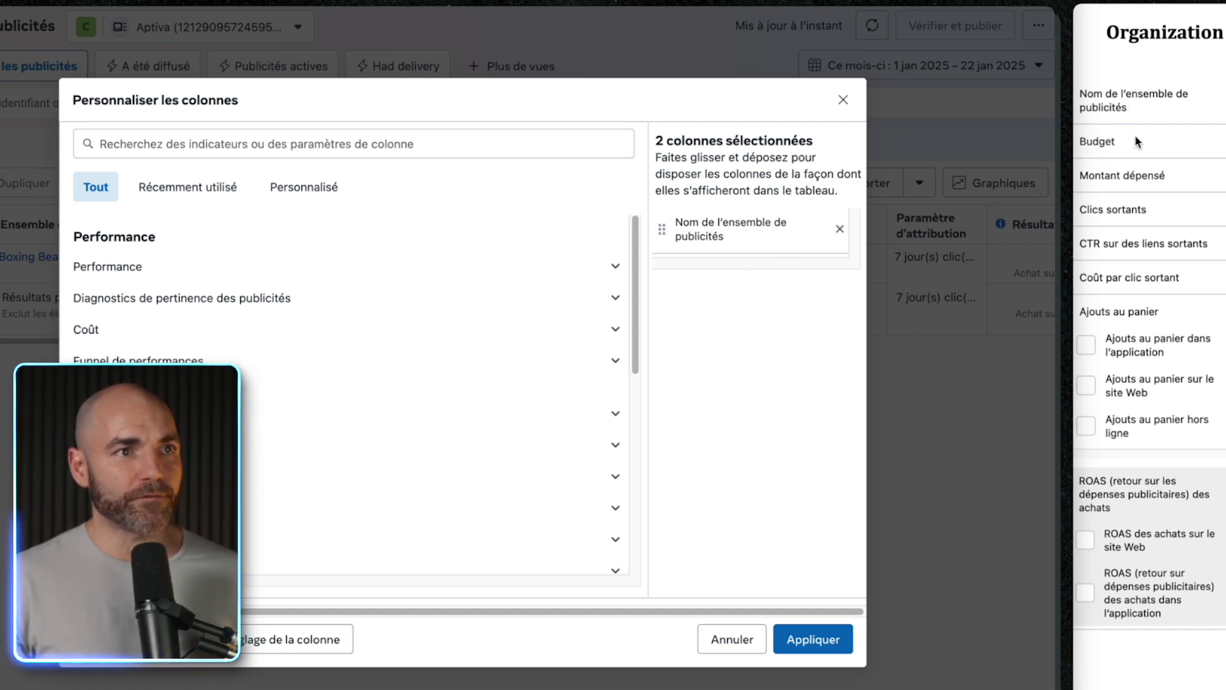
Step: Find and add the Budget and Montant dépensé columns to the selection
left_click(341, 138)
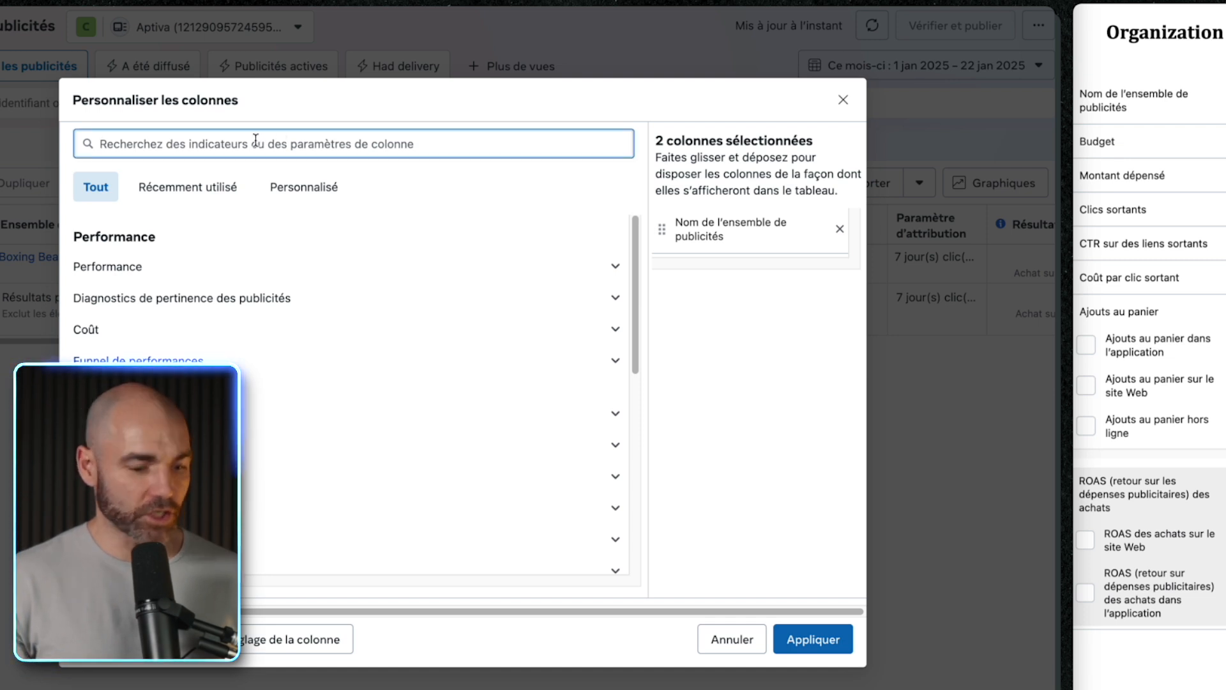
type("budget")
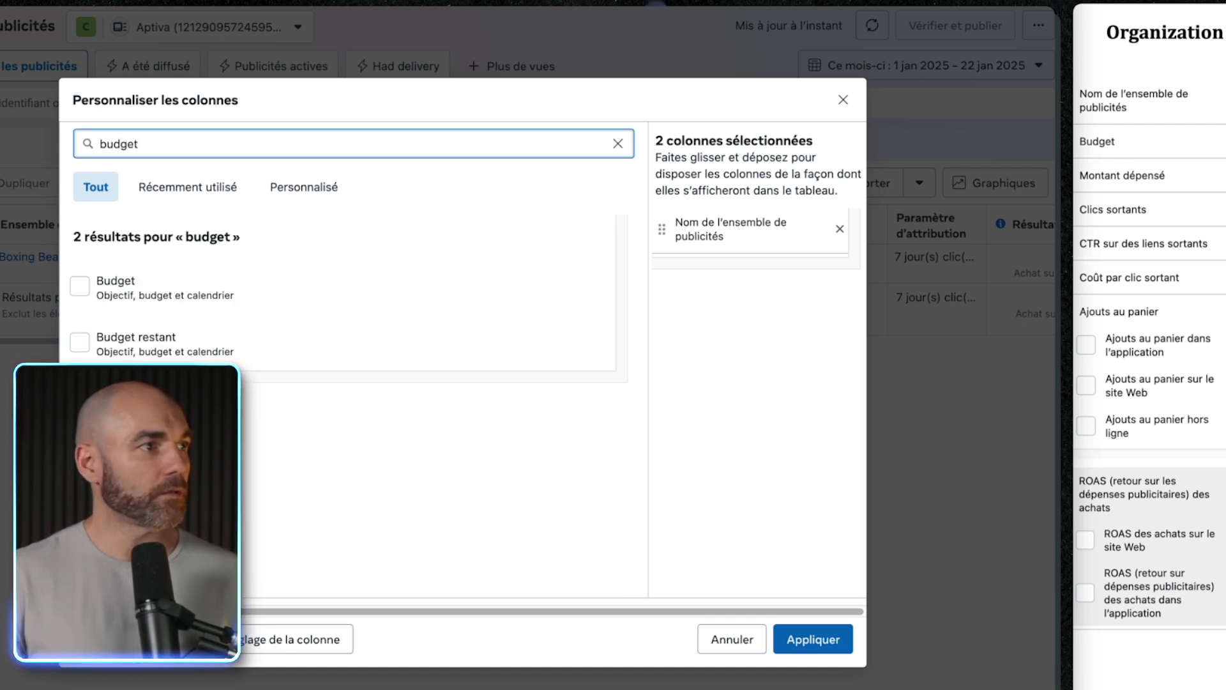
left_click(79, 286)
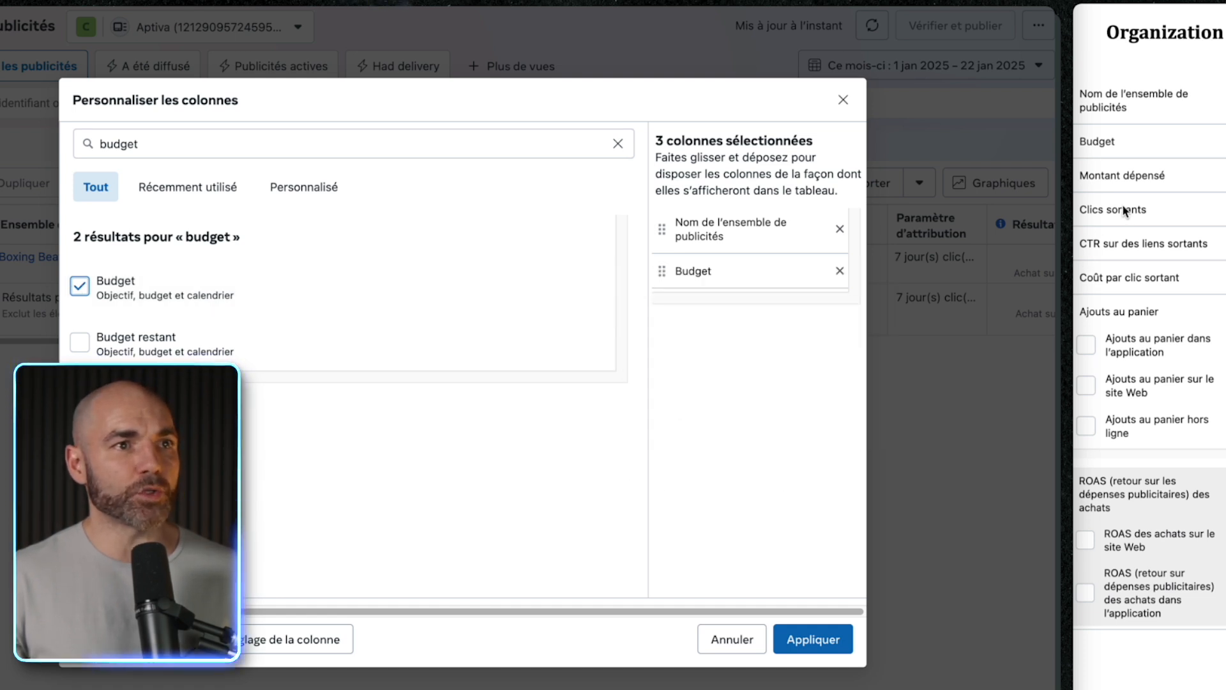
left_click(360, 143)
double_click(360, 144)
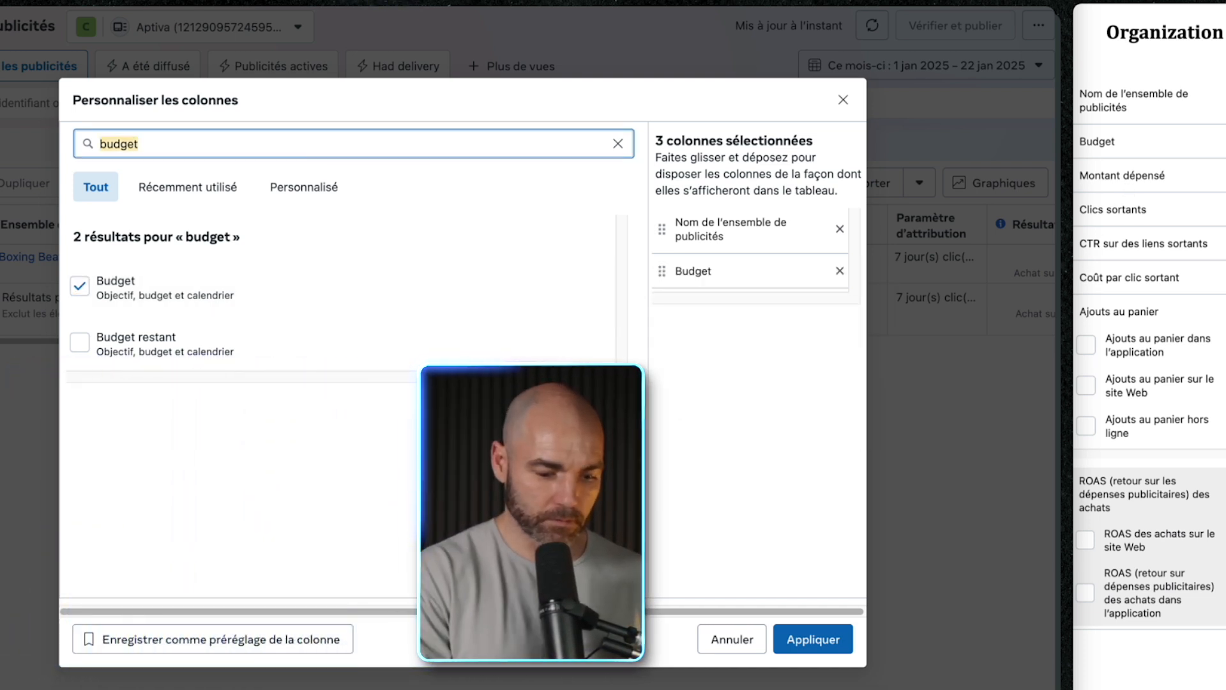
type("montant")
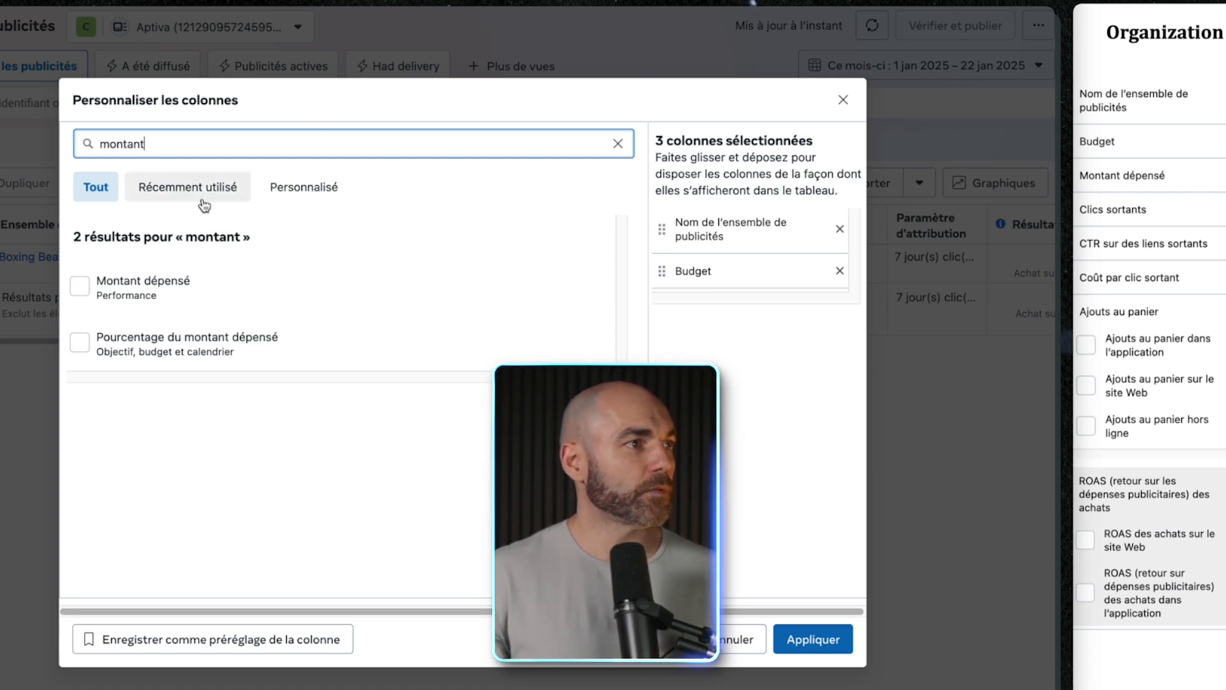
left_click(83, 292)
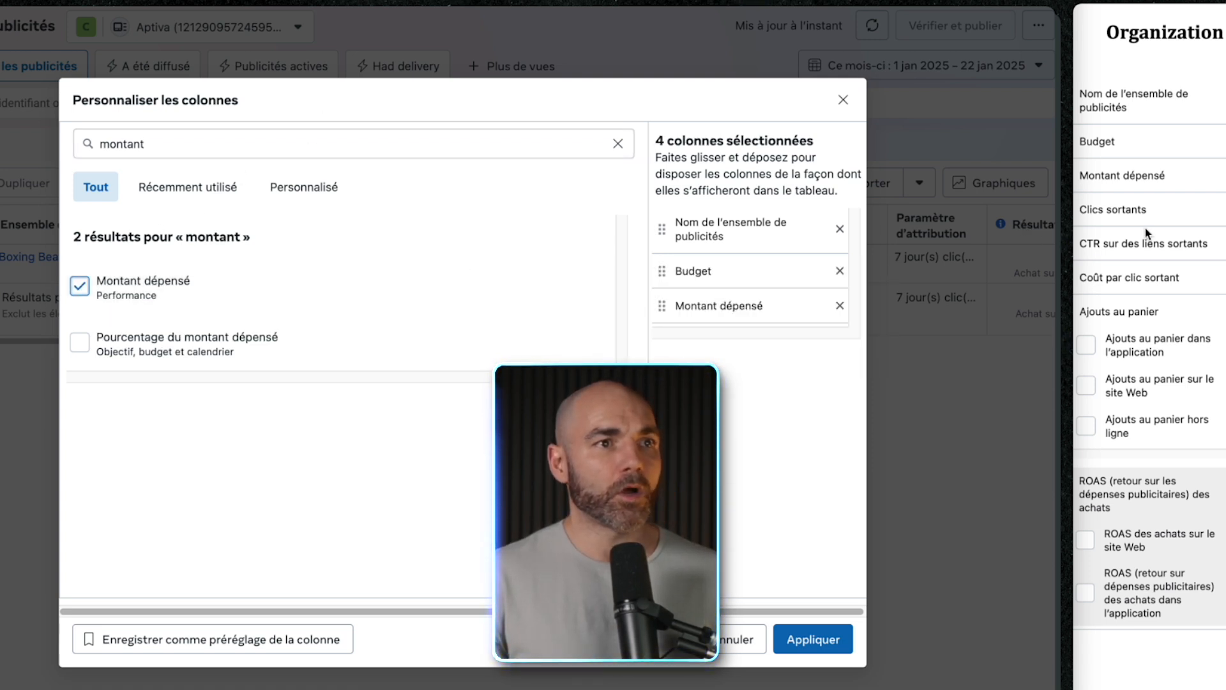
Step: Find and add the Clics sortants and CTR sur des liens sortants columns to the selection
double_click(312, 145)
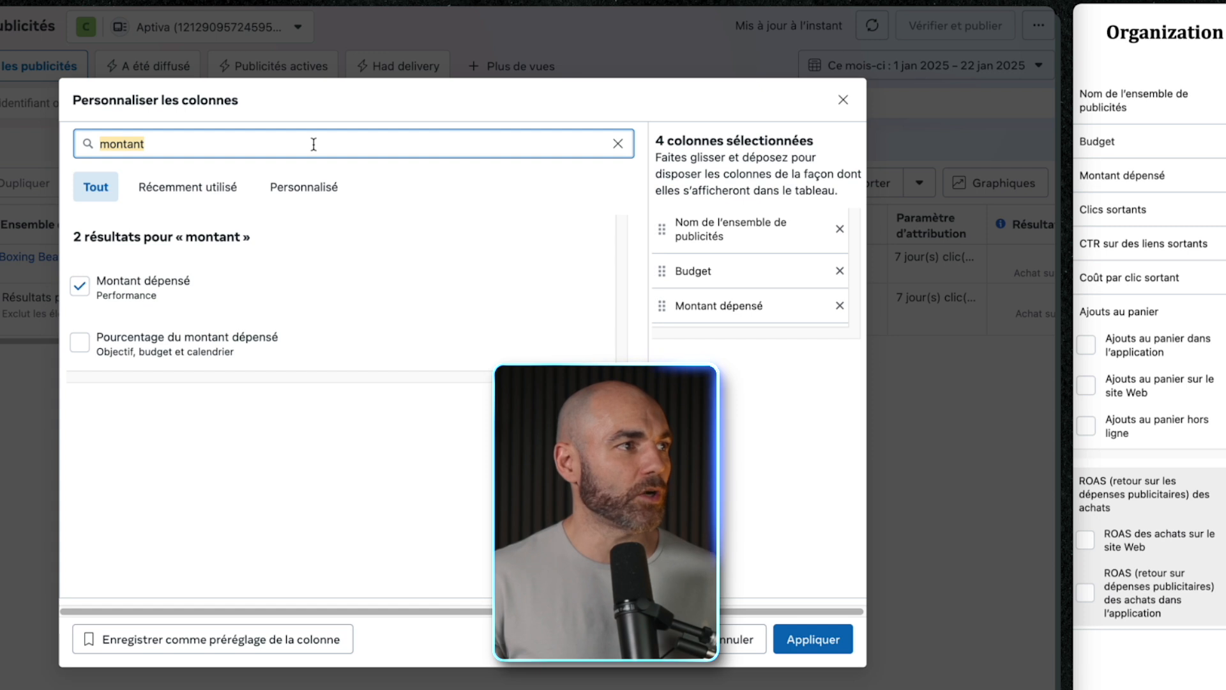
type("clics sortant")
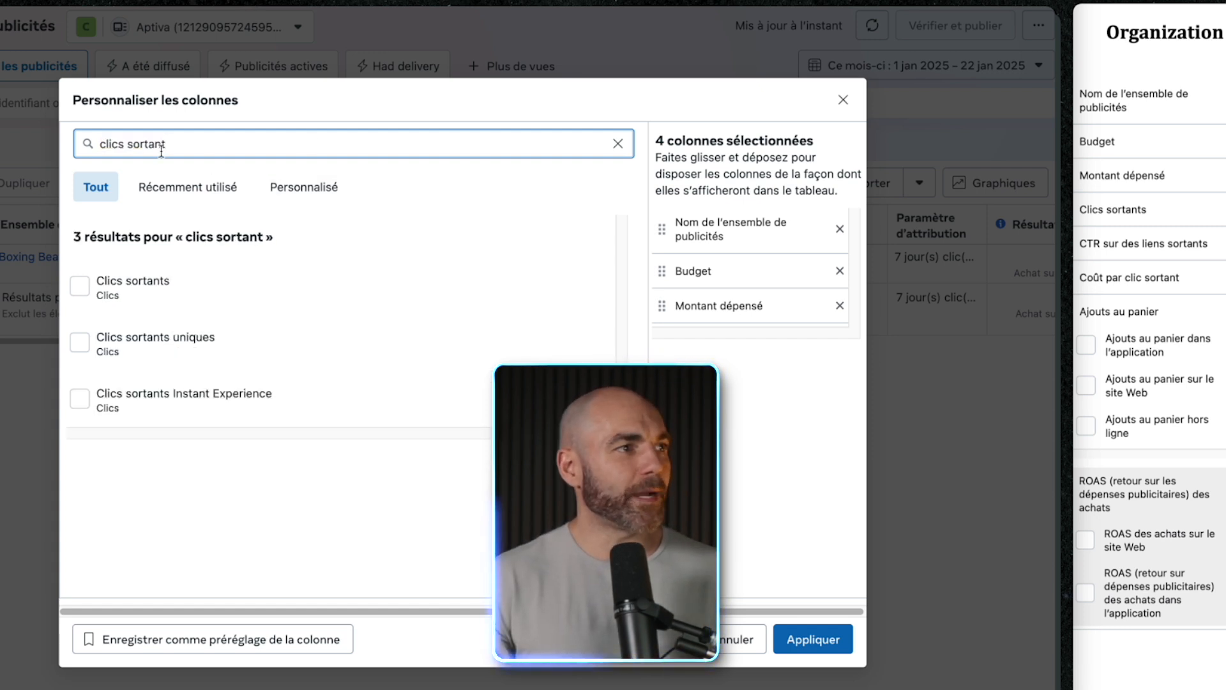
left_click(79, 285)
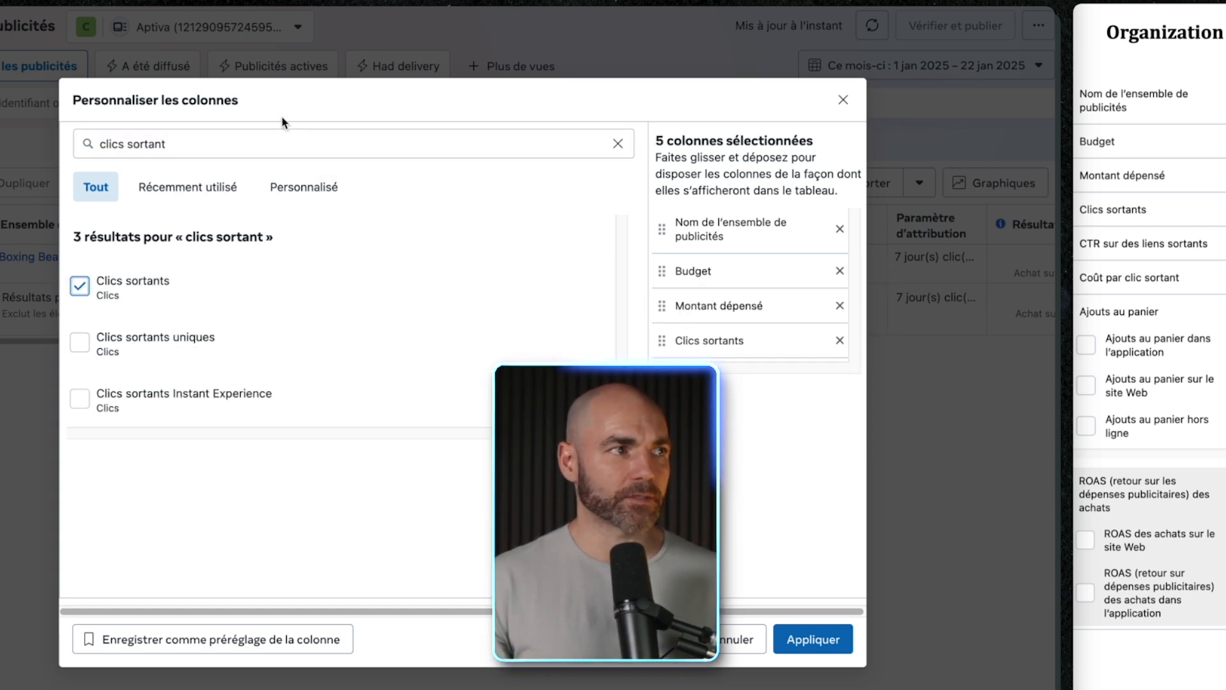
left_click(618, 144)
type("CTR")
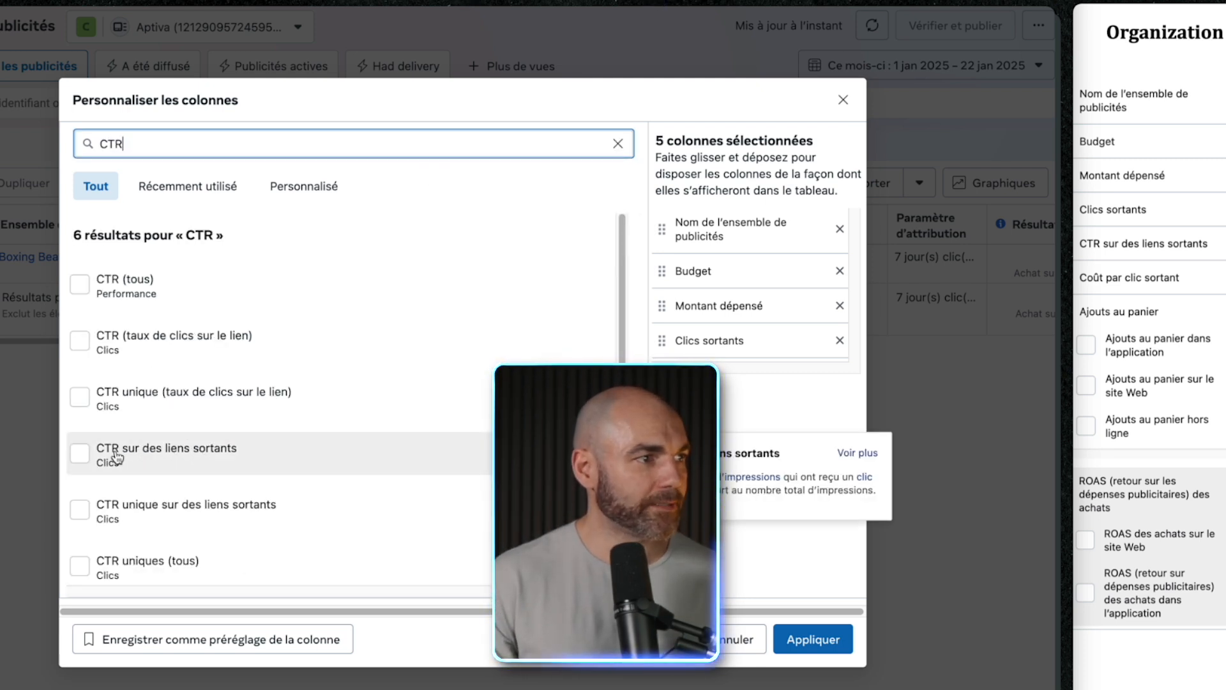
left_click(80, 455)
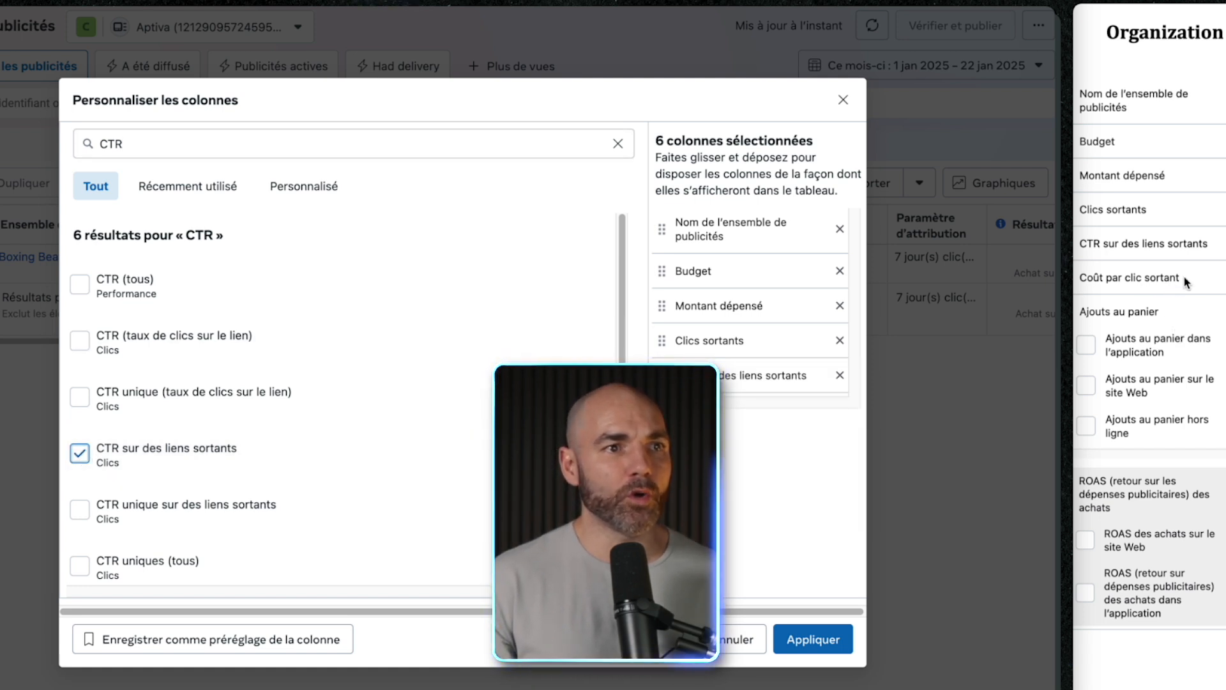
Step: Search the metrics for "coût par cli" and add the Coût par clic sortant column
double_click(112, 144)
type("coût")
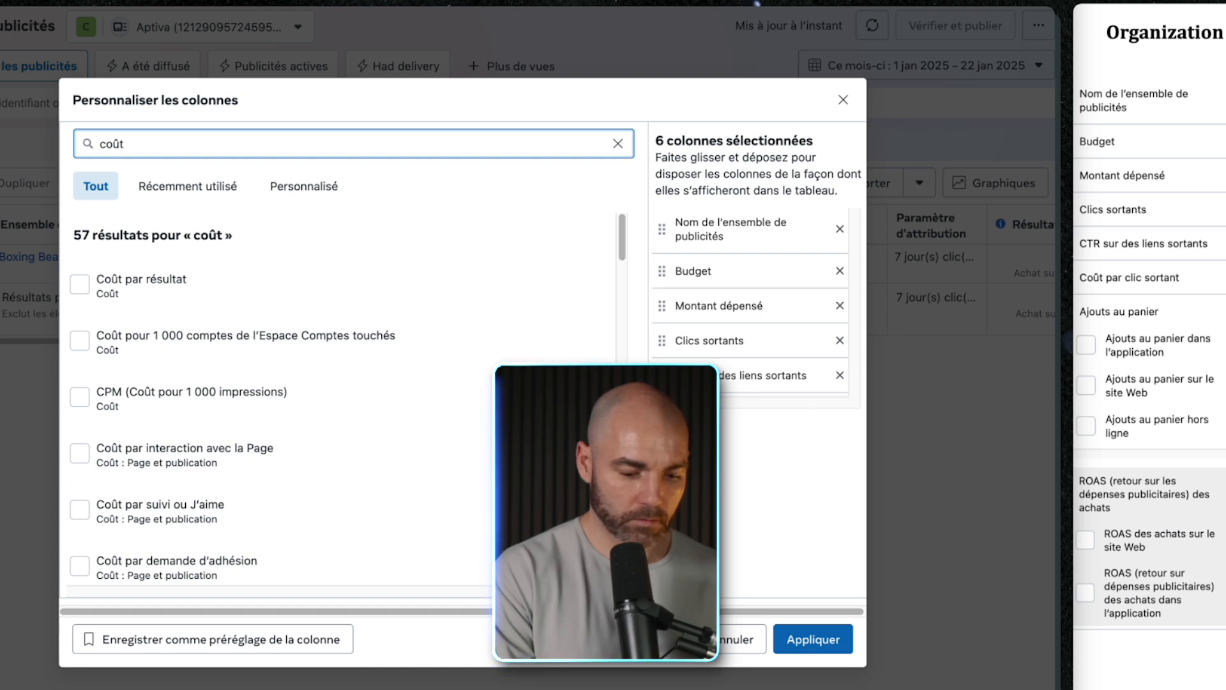
type(" par")
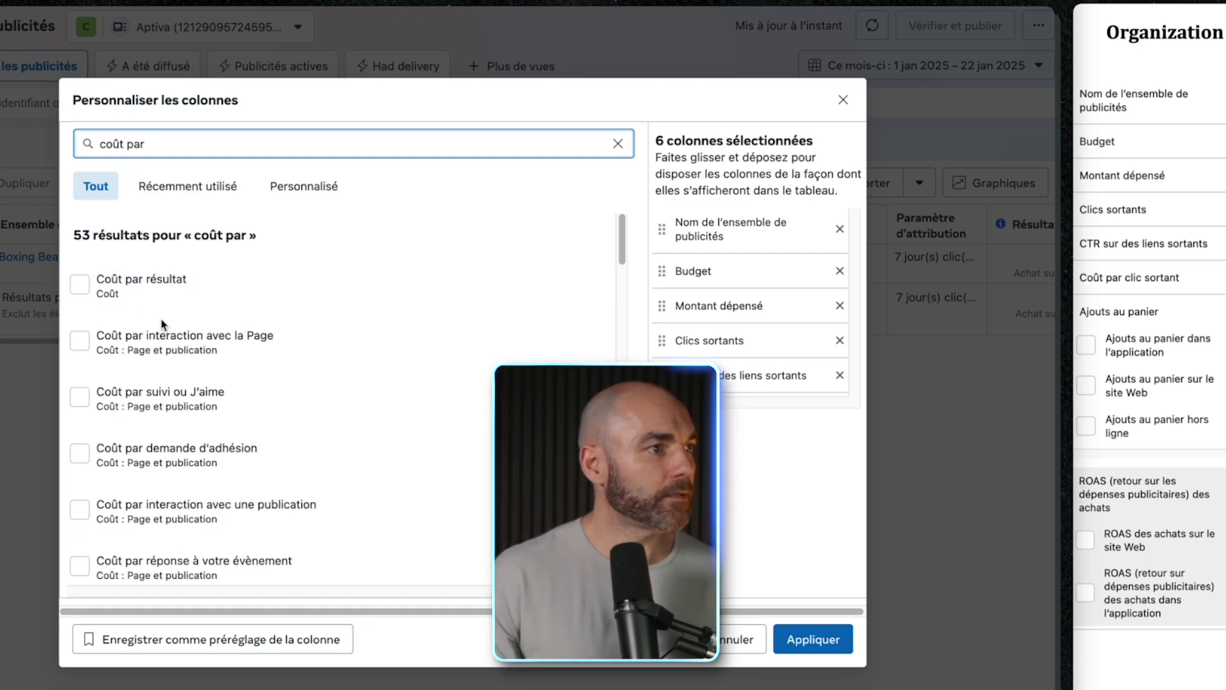
type(" cli")
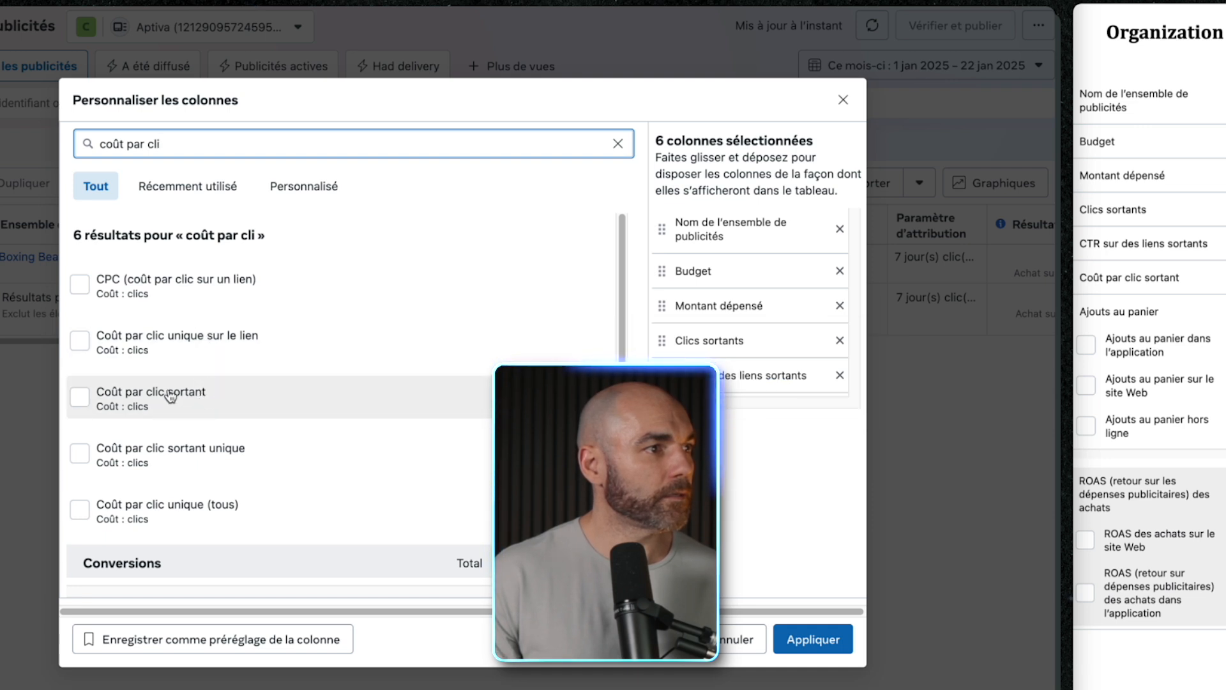
left_click(80, 397)
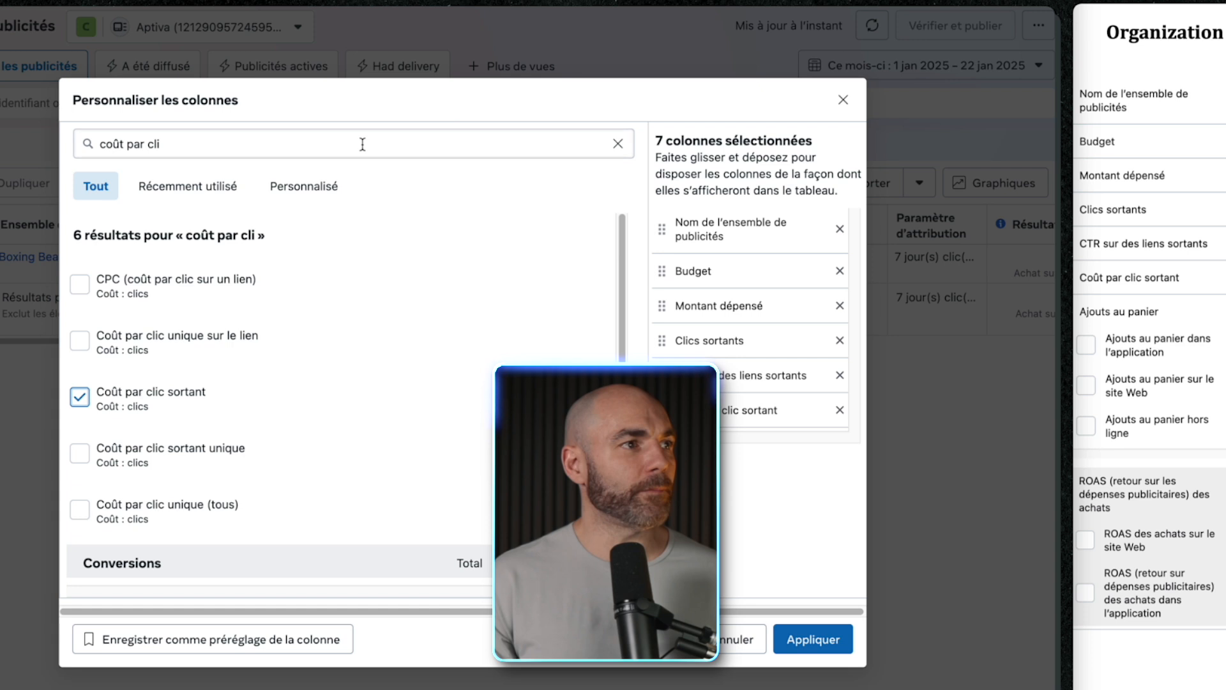
Step: Add the Ajouts au panier total column and exclude its application, site Web, hors ligne and Meta sub-columns
triple_click(285, 143)
type("ajouts")
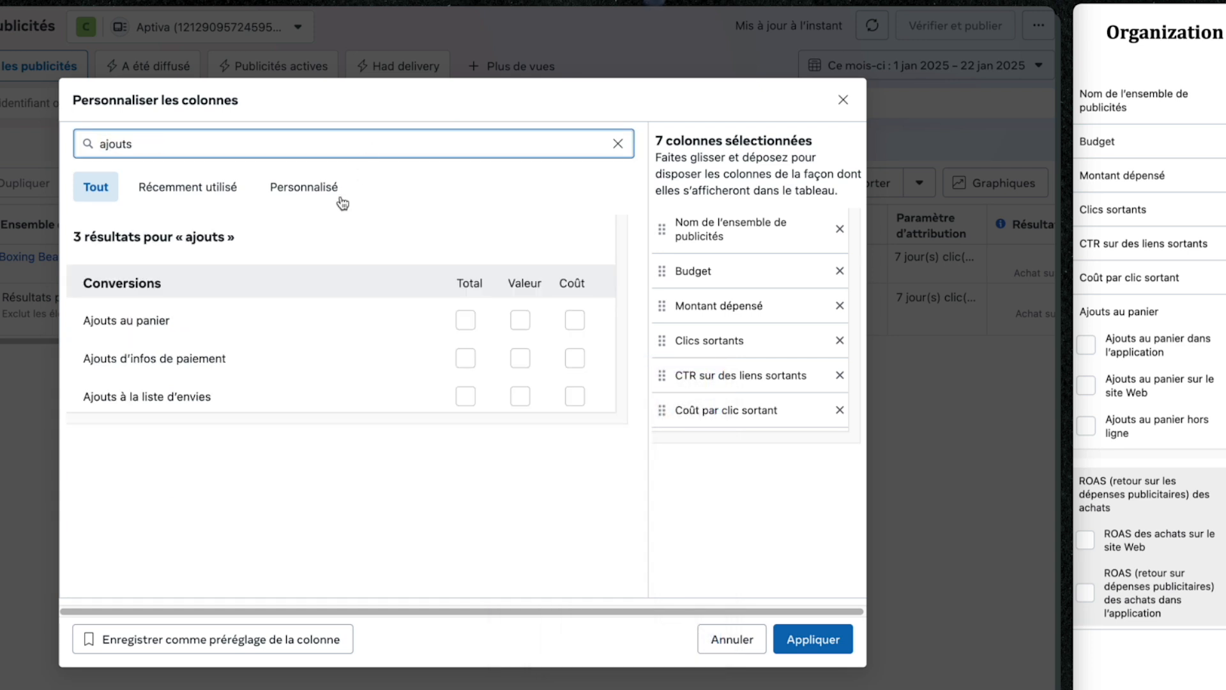
left_click(467, 321)
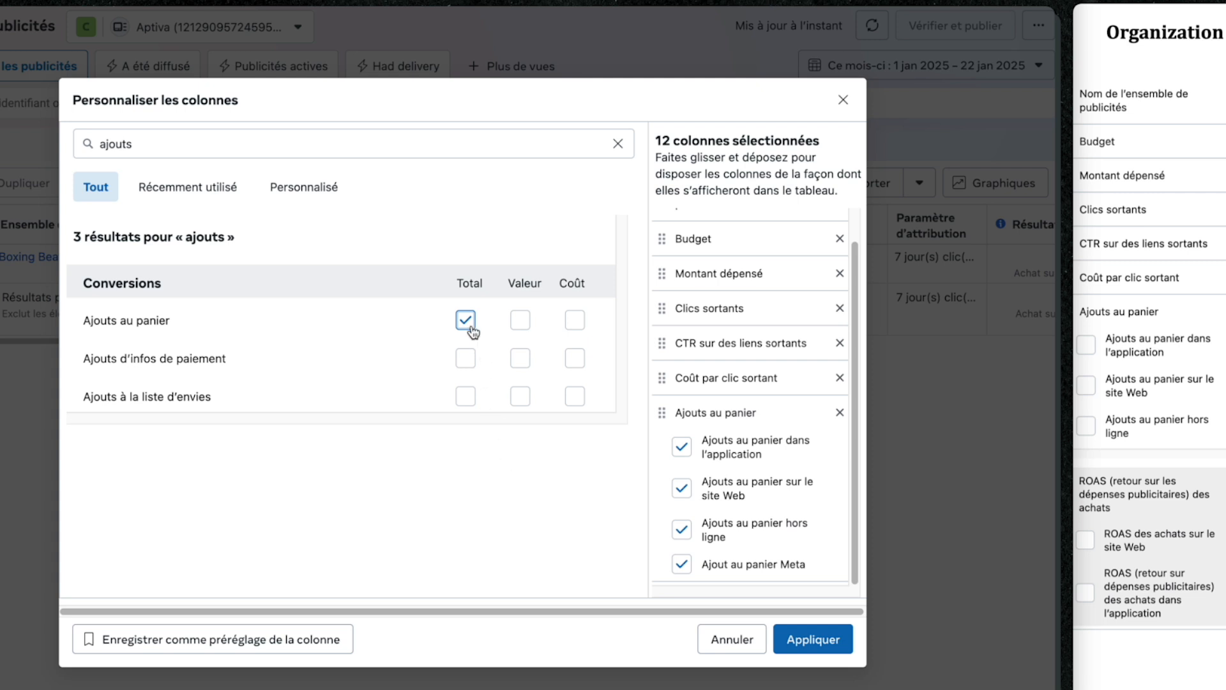
left_click(682, 447)
left_click(683, 488)
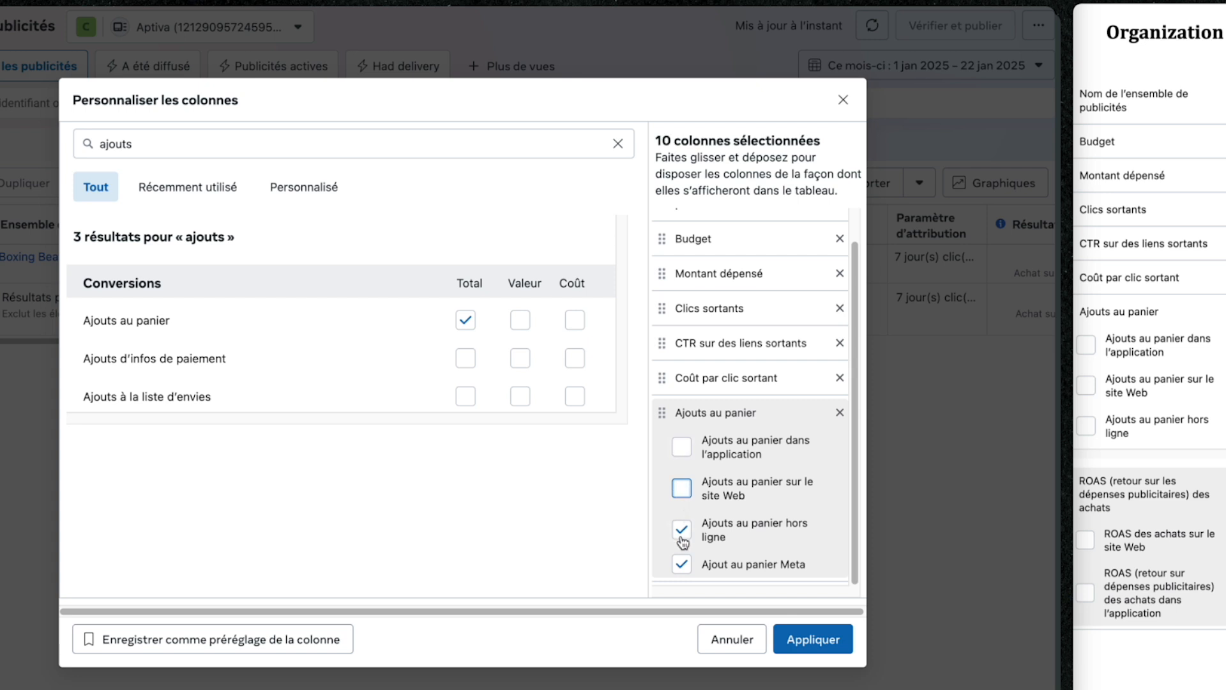
left_click(682, 529)
left_click(682, 563)
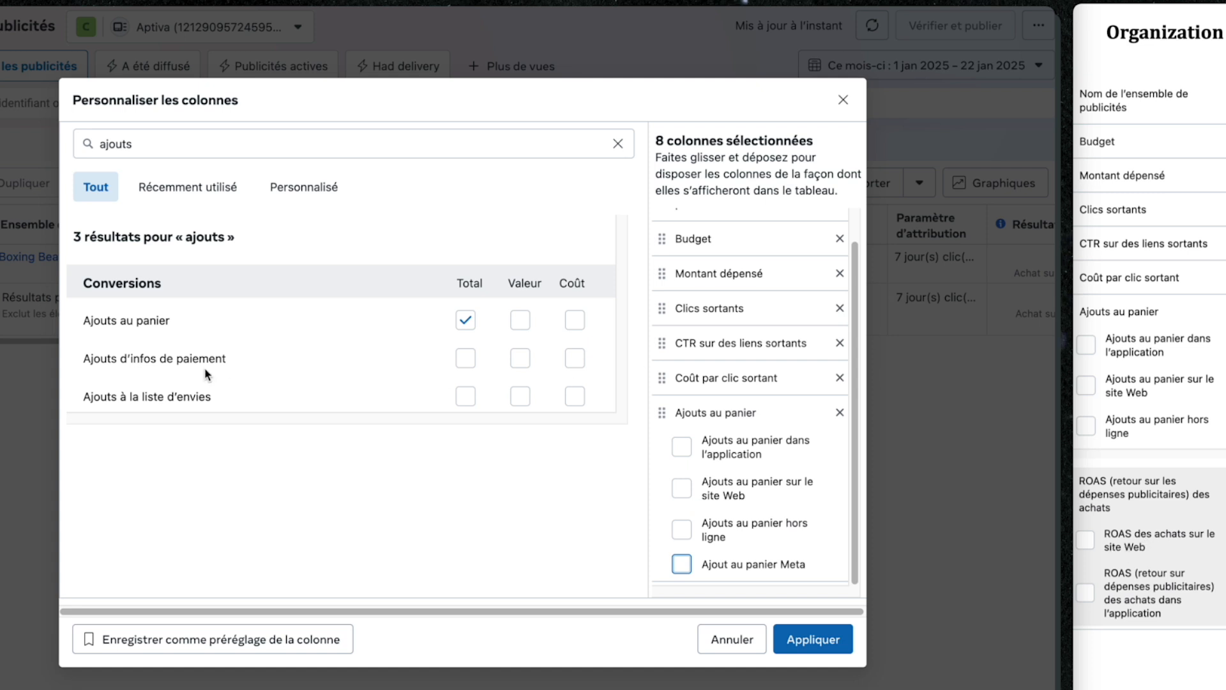
Step: Add the Paiements initiés total column and exclude its application, site Web, hors ligne and Meta sub-columns
double_click(202, 141)
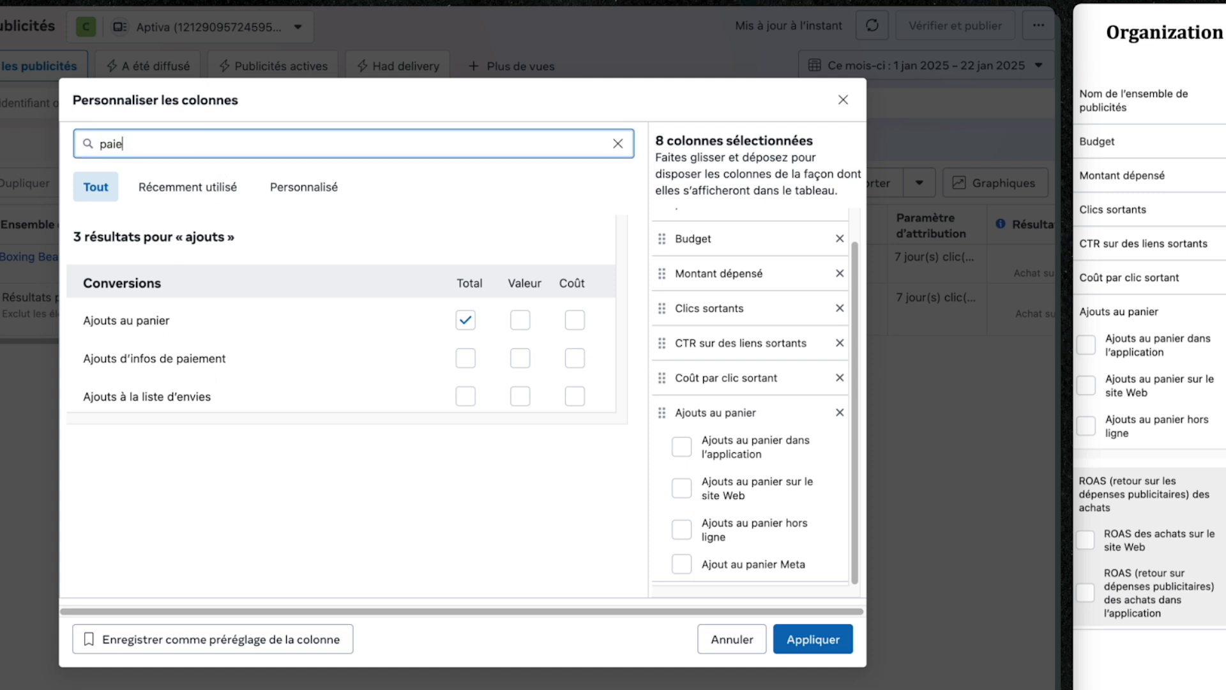
type("paiement")
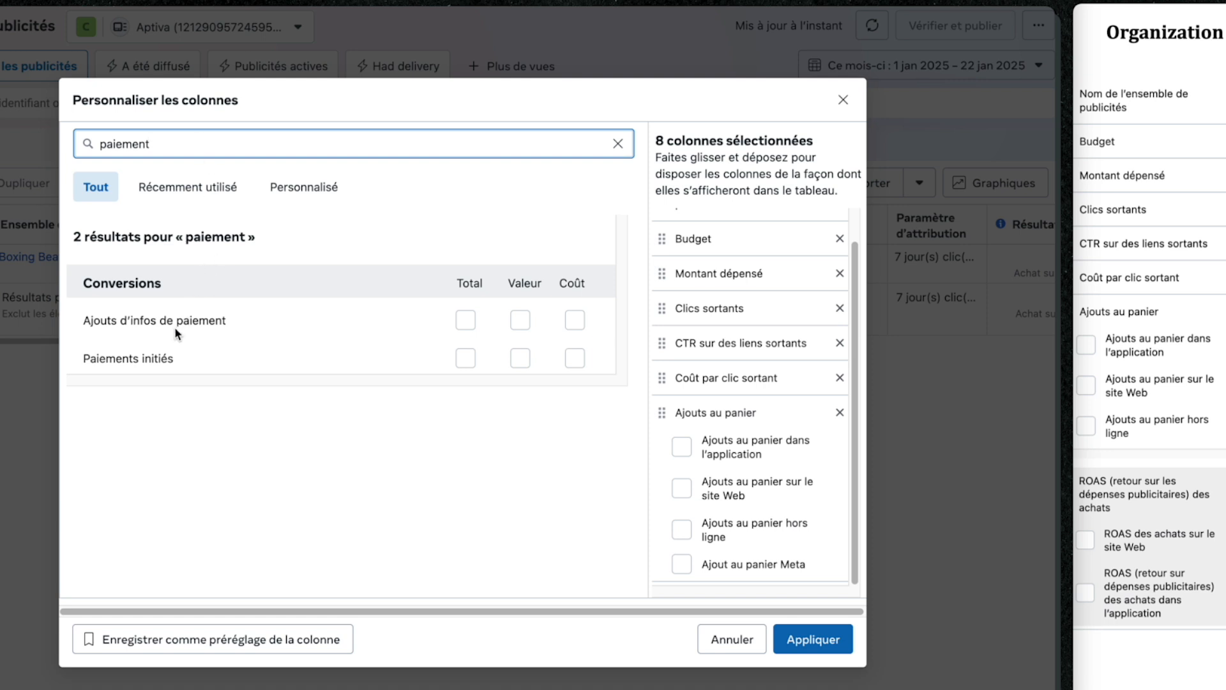
left_click(470, 362)
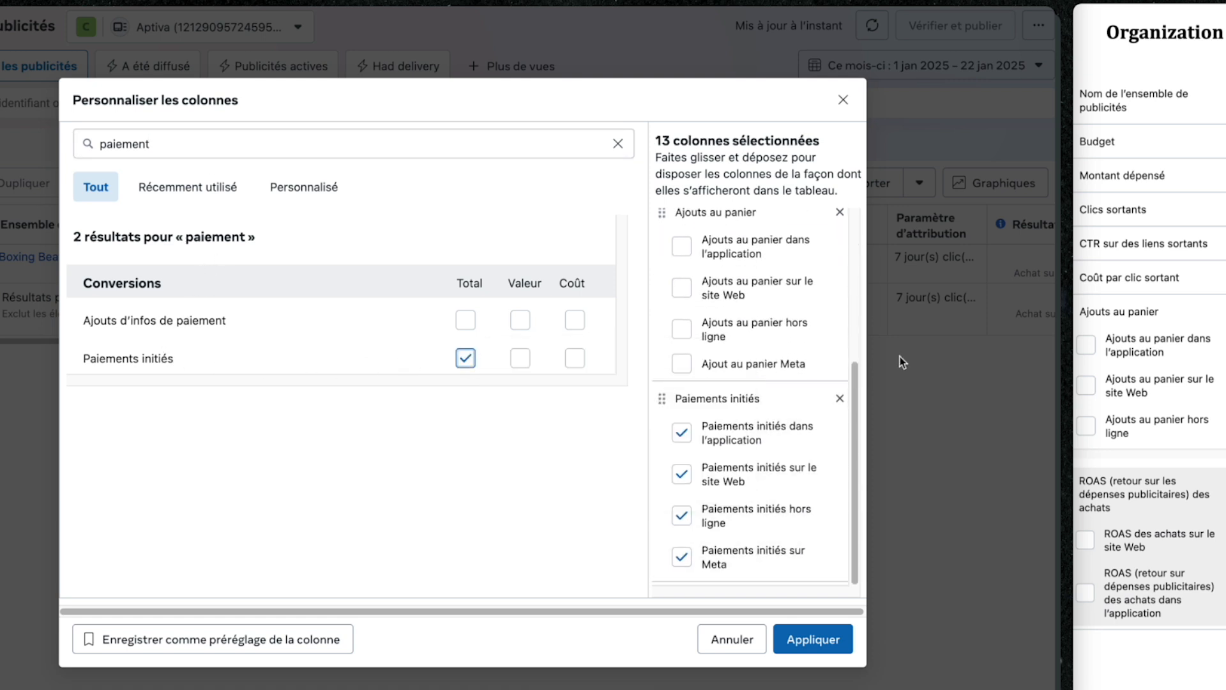
left_click(682, 434)
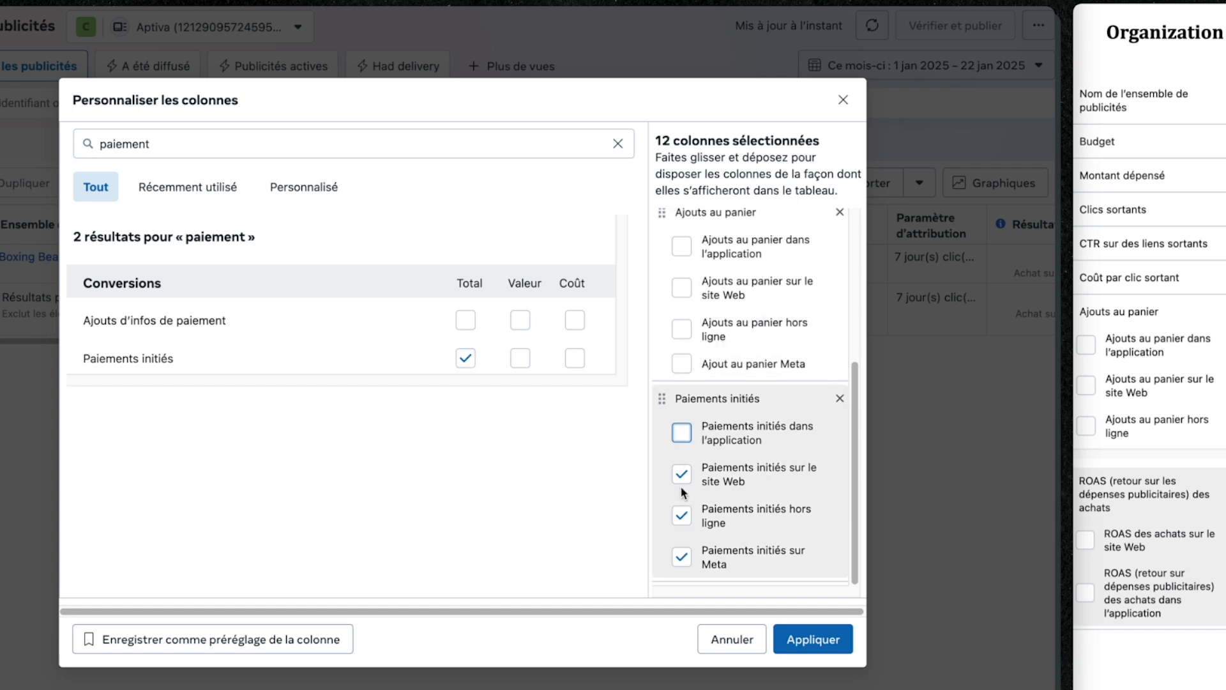
left_click(681, 475)
left_click(681, 516)
left_click(683, 557)
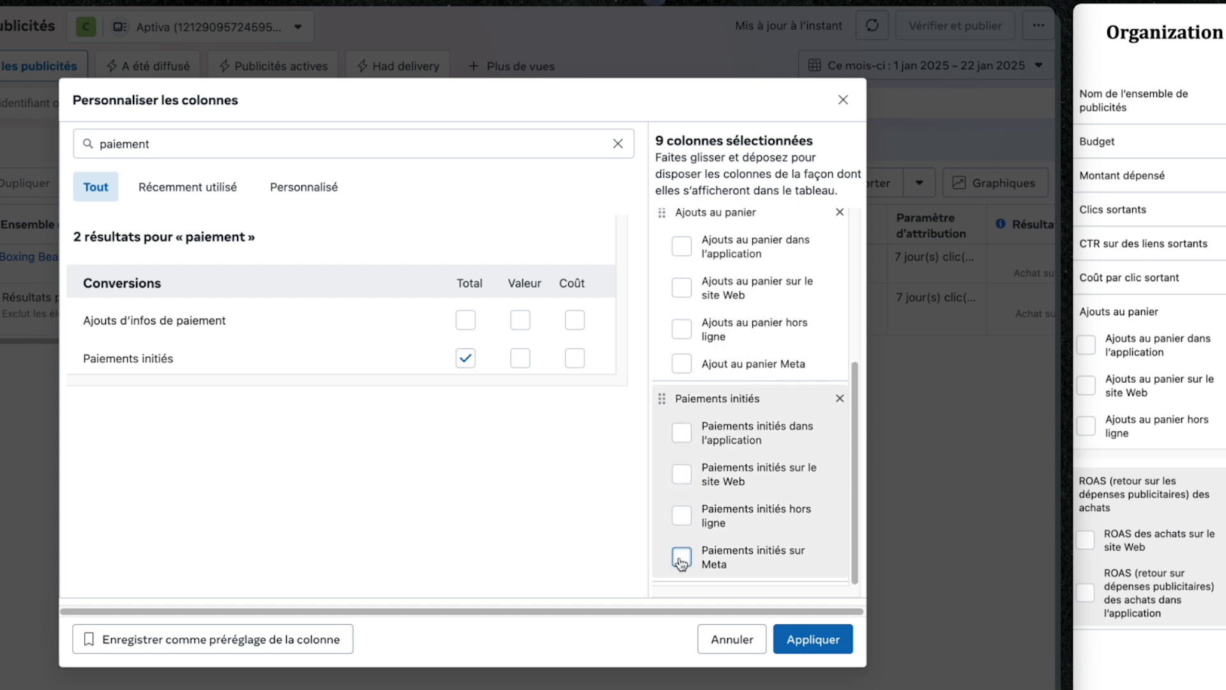
Step: Search the metrics for "achats", add the Achats total column and exclude its application, site Web, hors ligne and Meta sub-columns
double_click(179, 150)
type("achats")
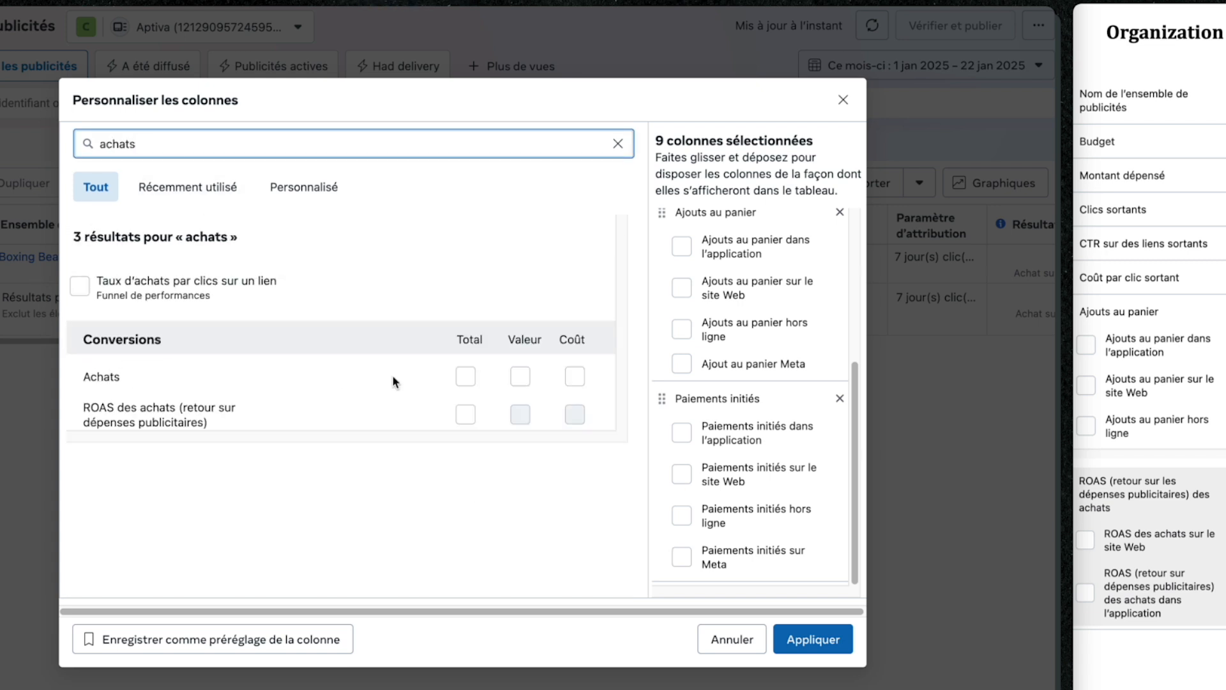
left_click(465, 377)
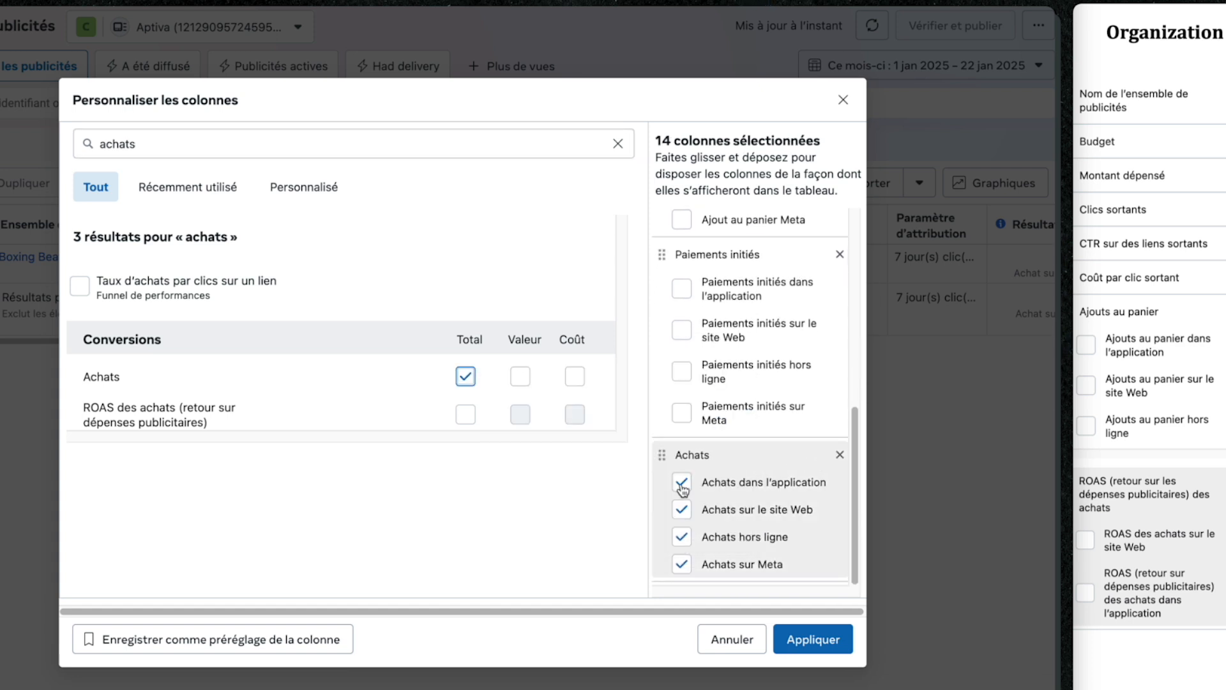
left_click(681, 484)
left_click(682, 510)
left_click(682, 538)
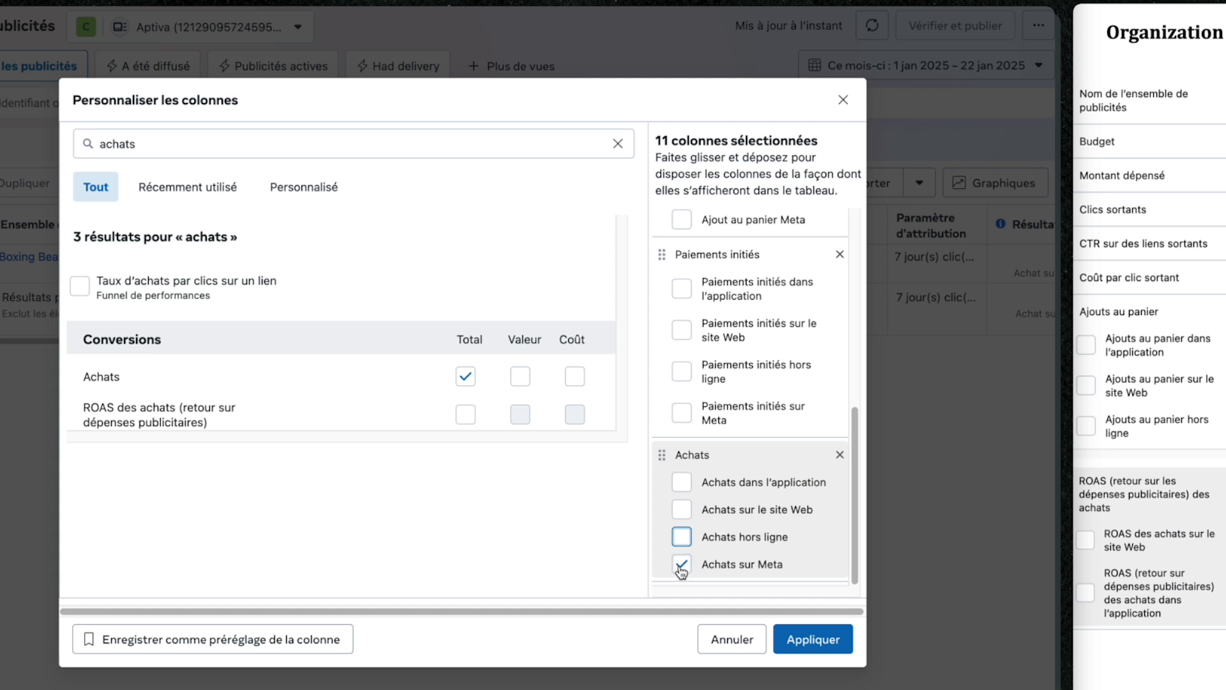
left_click(681, 566)
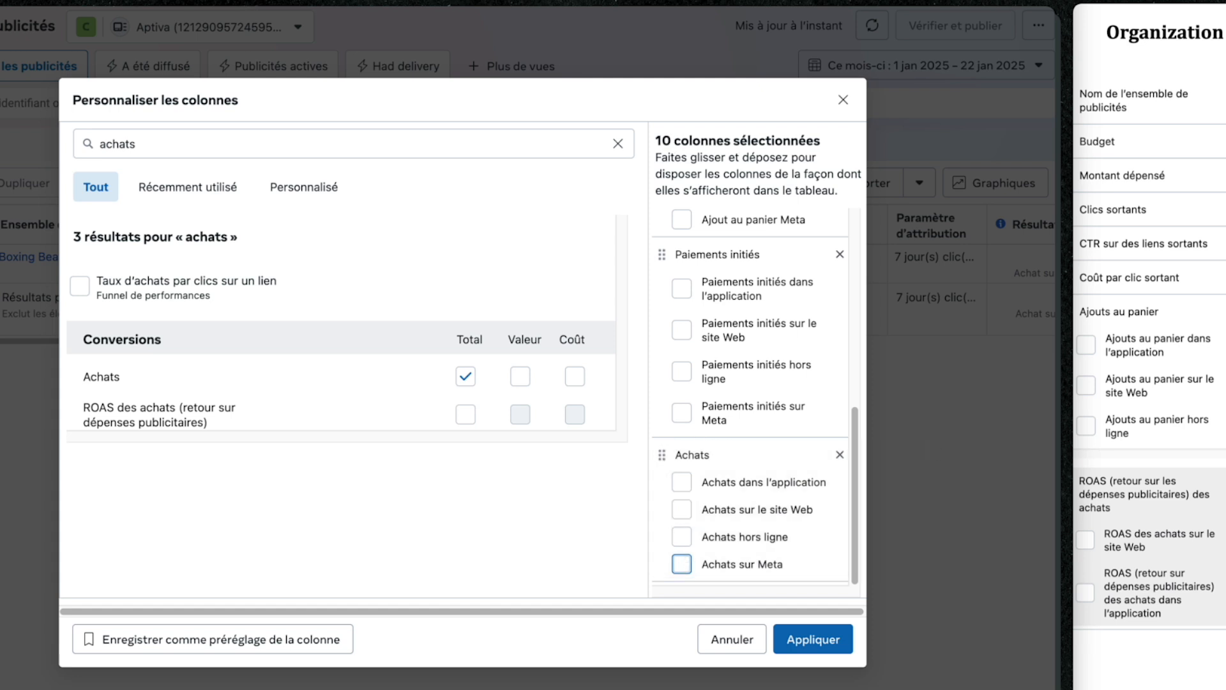
Step: Add the Achats cost column and the ROAS des achats total column without its site Web and application sub-columns, and apply the selection
left_click(575, 376)
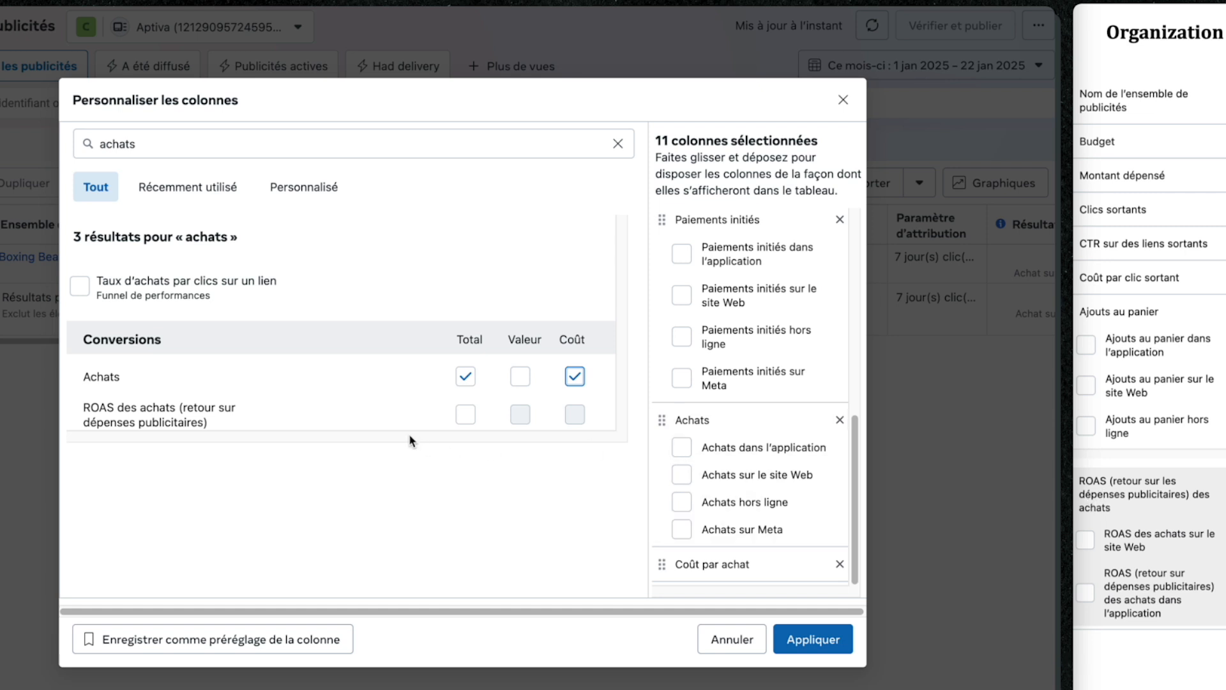
left_click(465, 415)
scroll(821, 412, "down", 3)
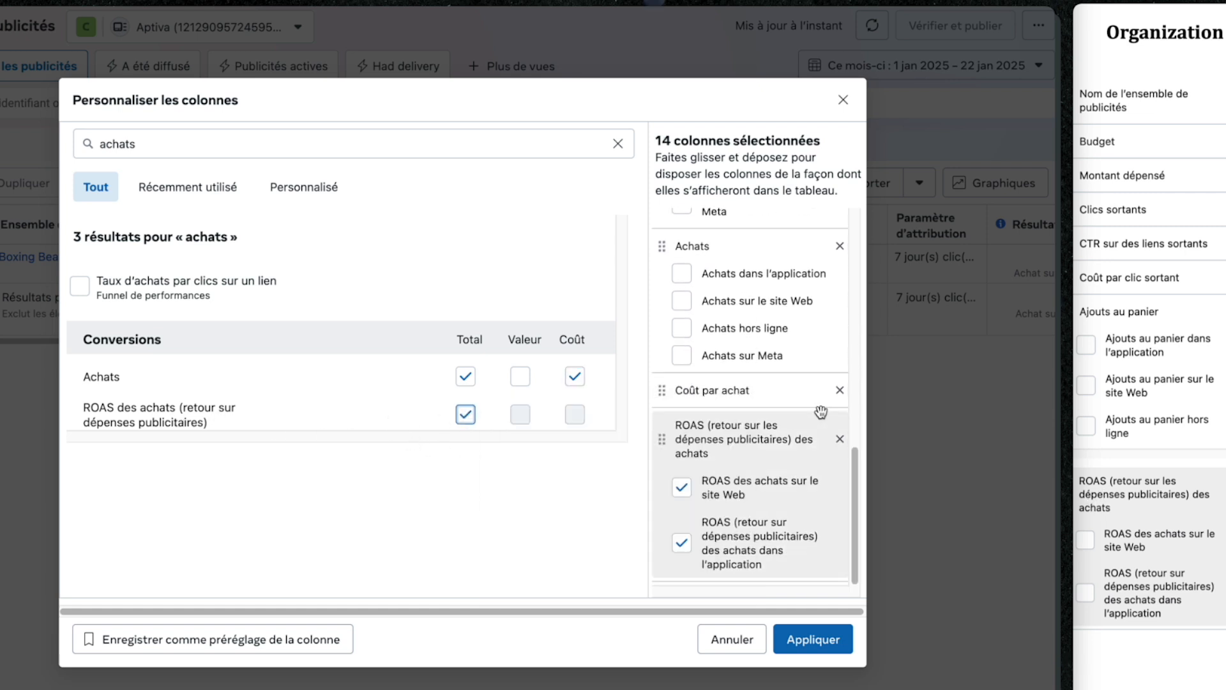
left_click(683, 487)
left_click(683, 543)
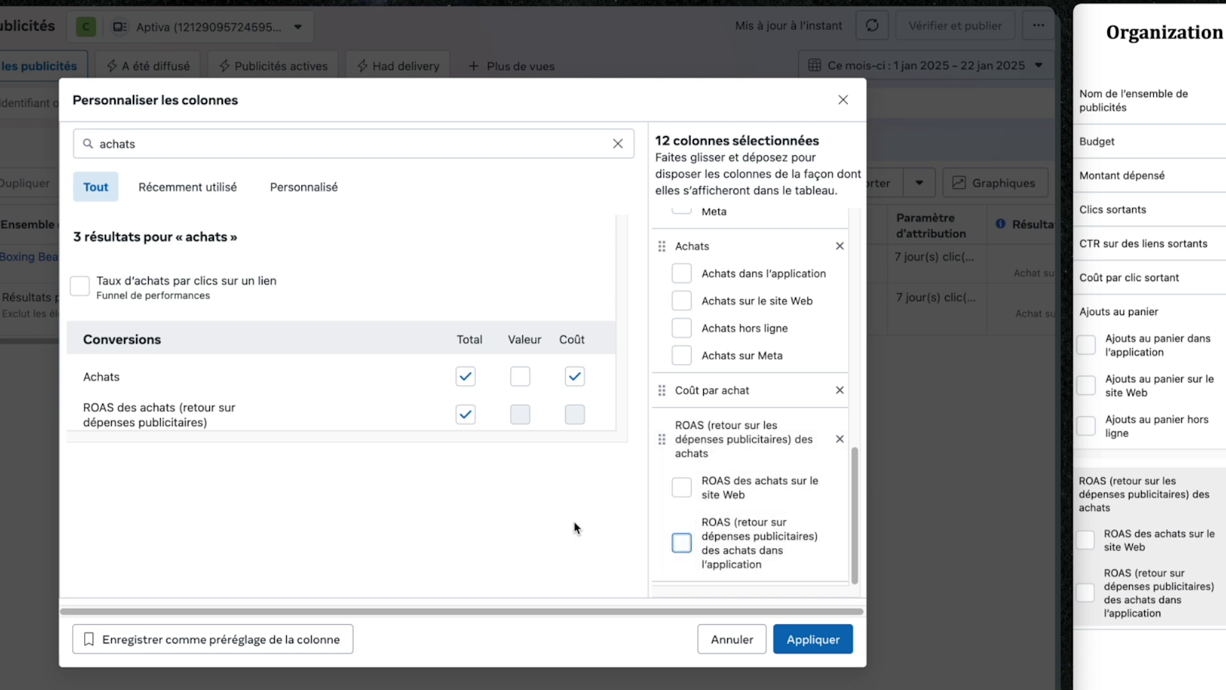
left_click(815, 639)
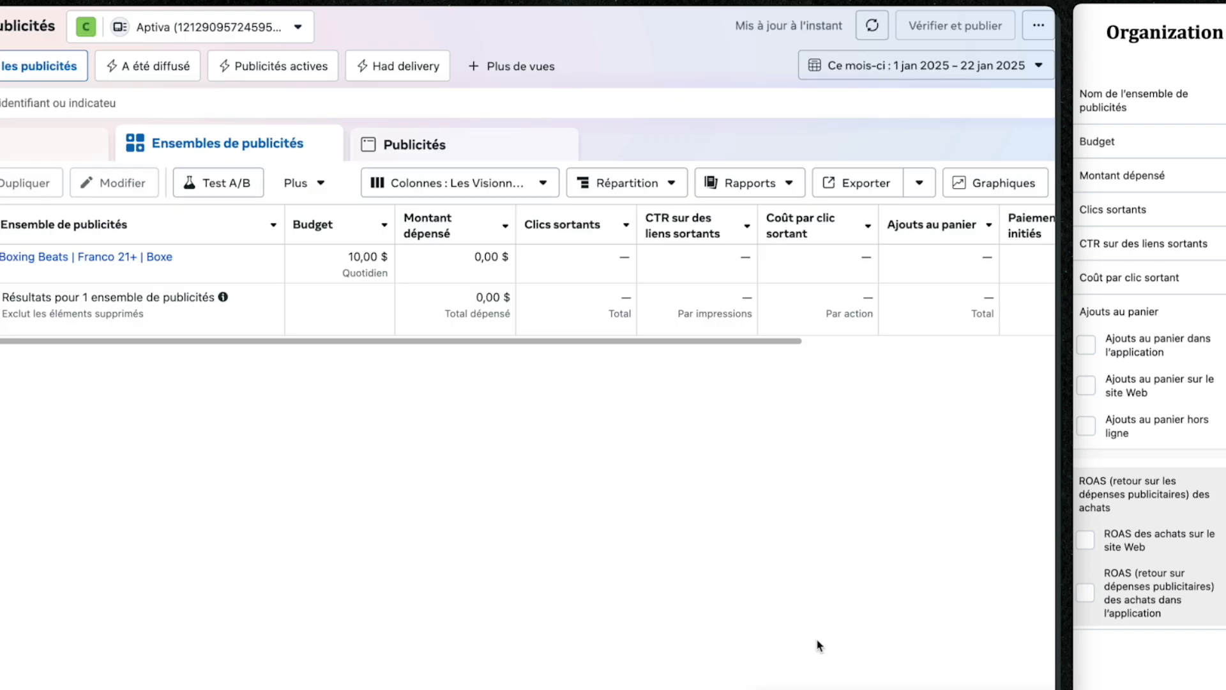
Step: Reopen the Personnalisé column selection and save it as a column preset named with the account owner's first name
left_click(534, 182)
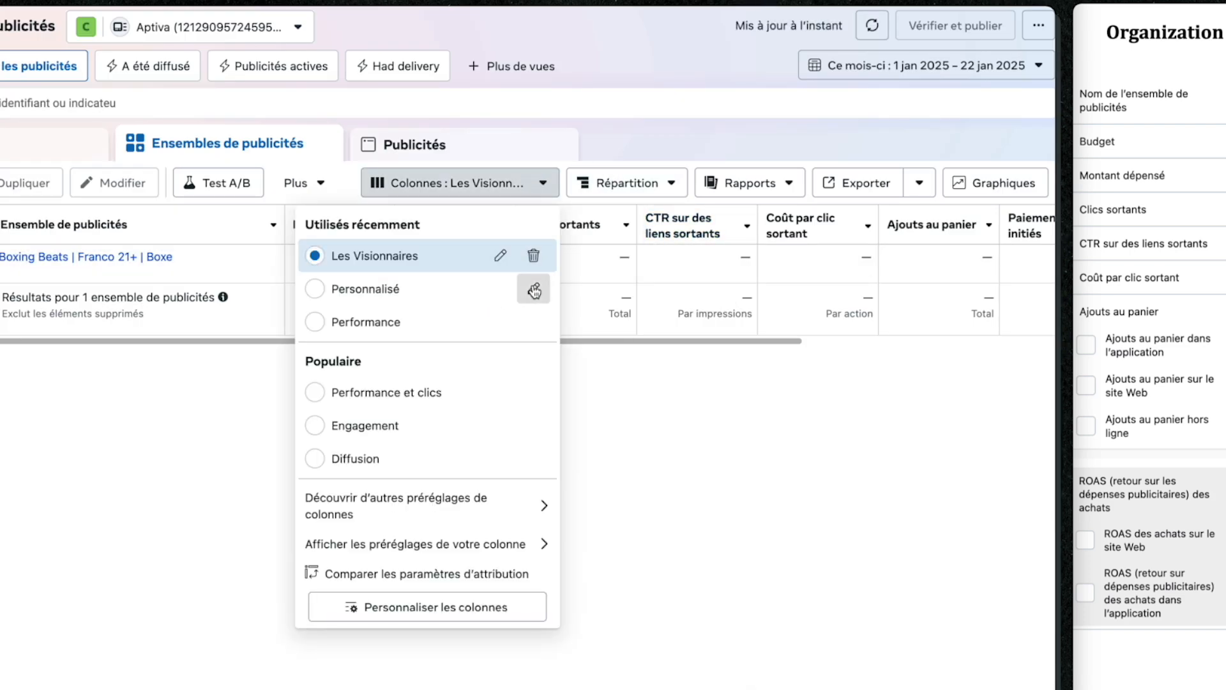
left_click(405, 291)
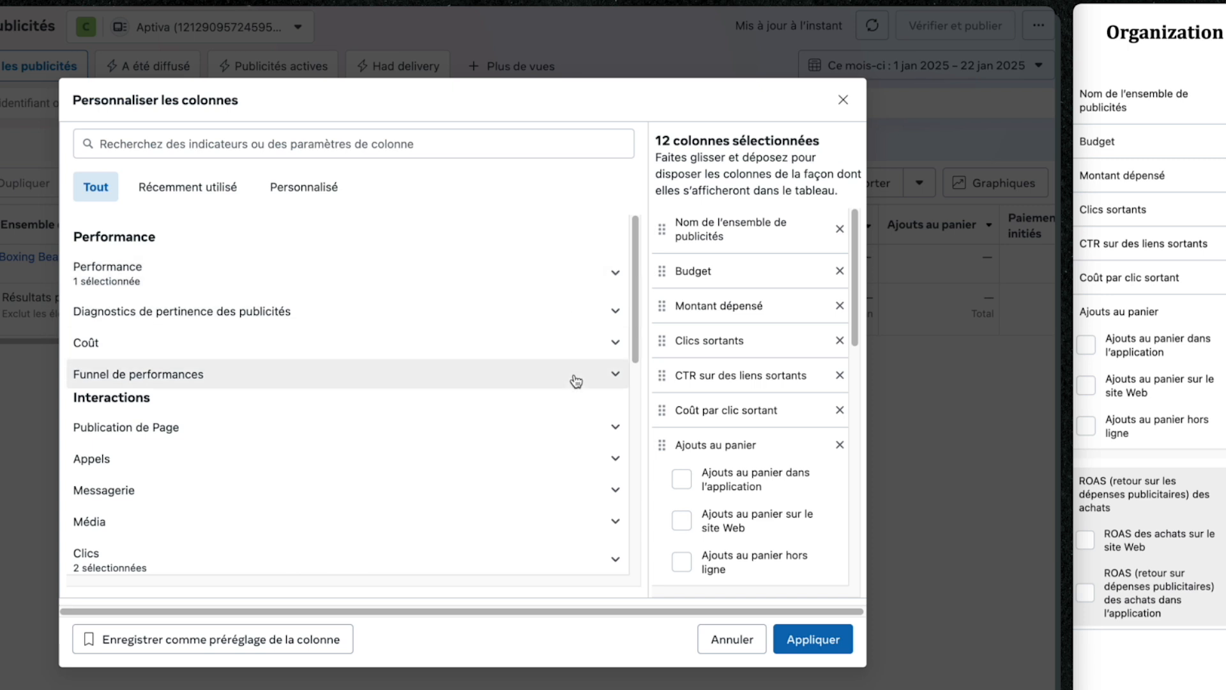
scroll(381, 540, "down", 1)
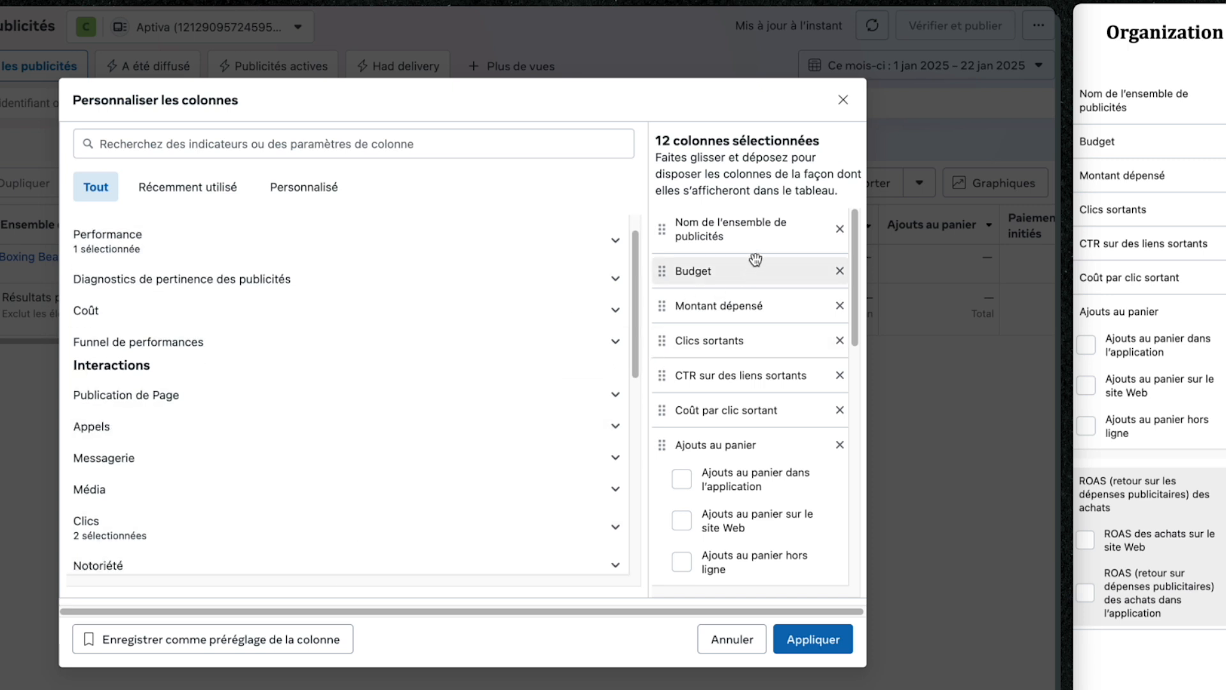
scroll(745, 273, "down", 2)
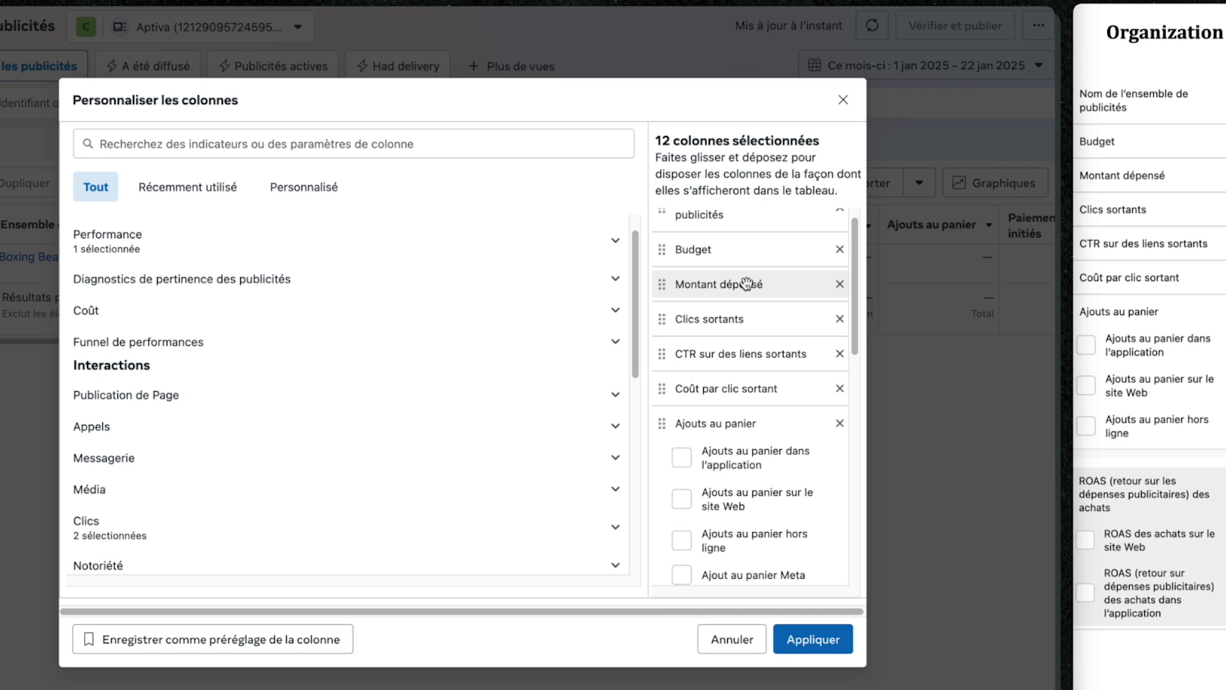
scroll(745, 281, "down", 1)
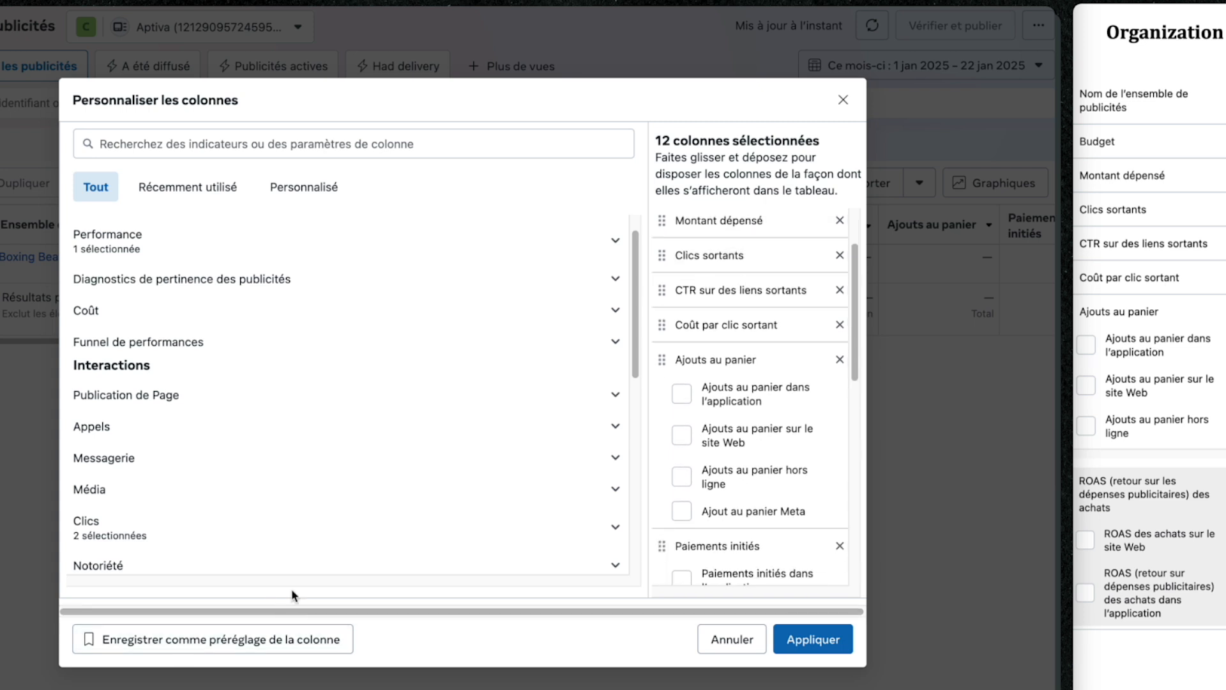
scroll(683, 359, "down", 10)
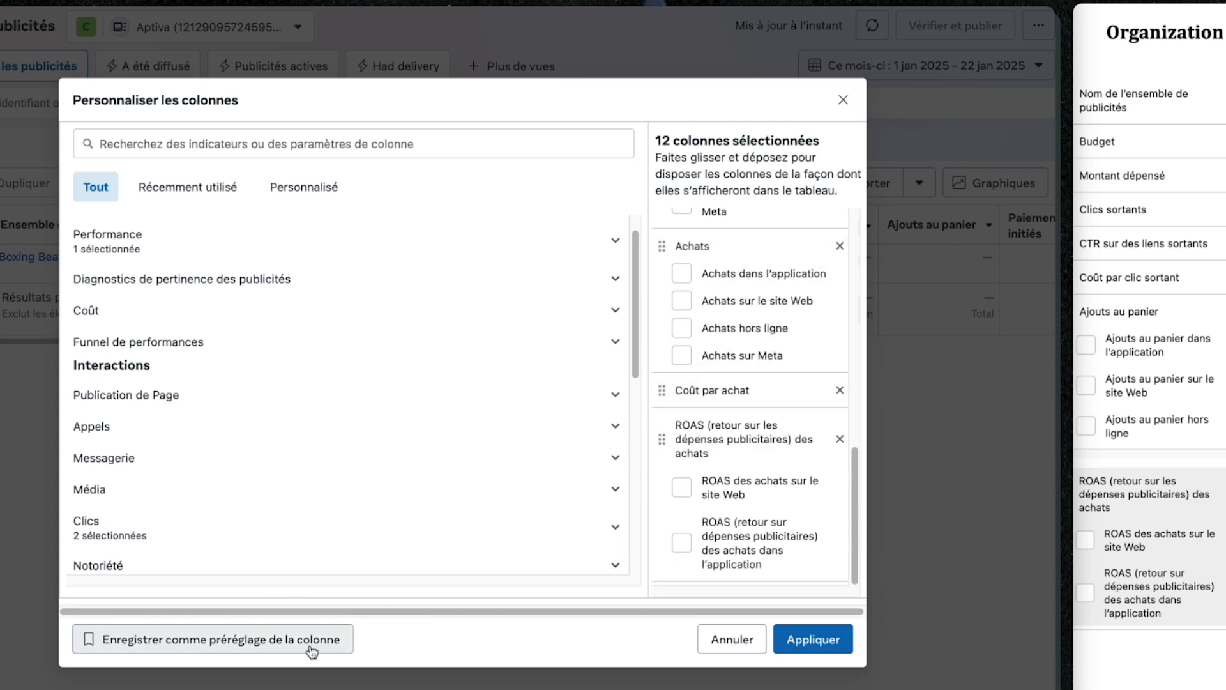
left_click(215, 647)
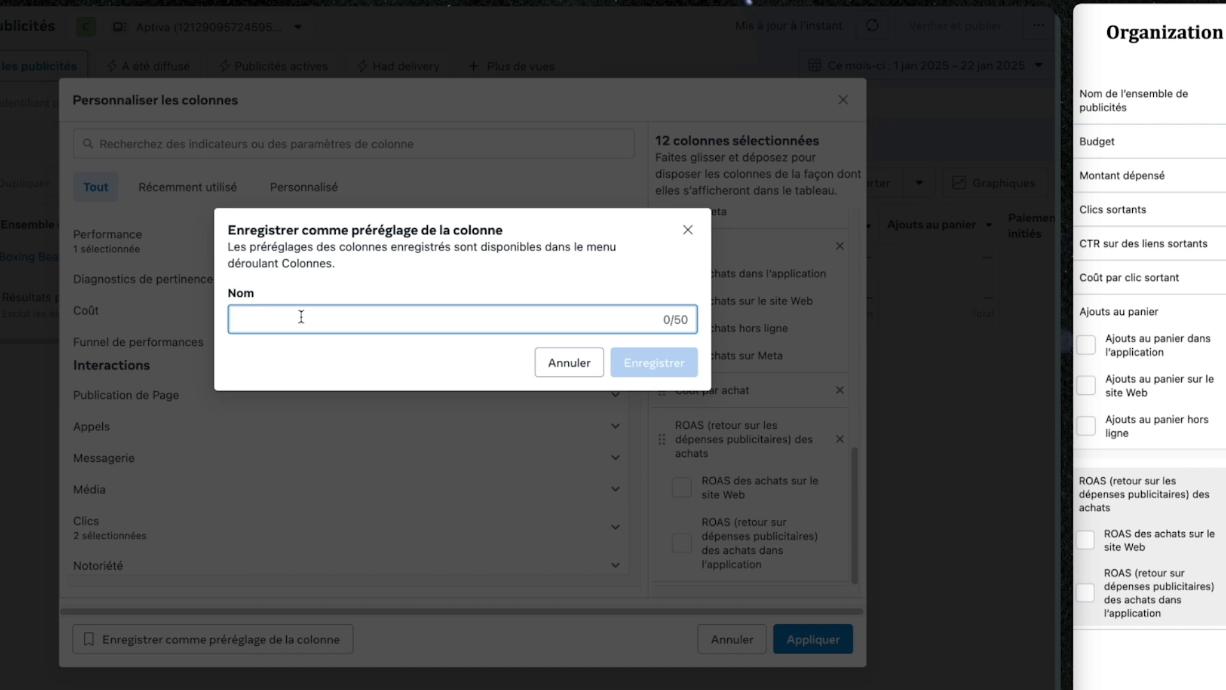
type("Cyril")
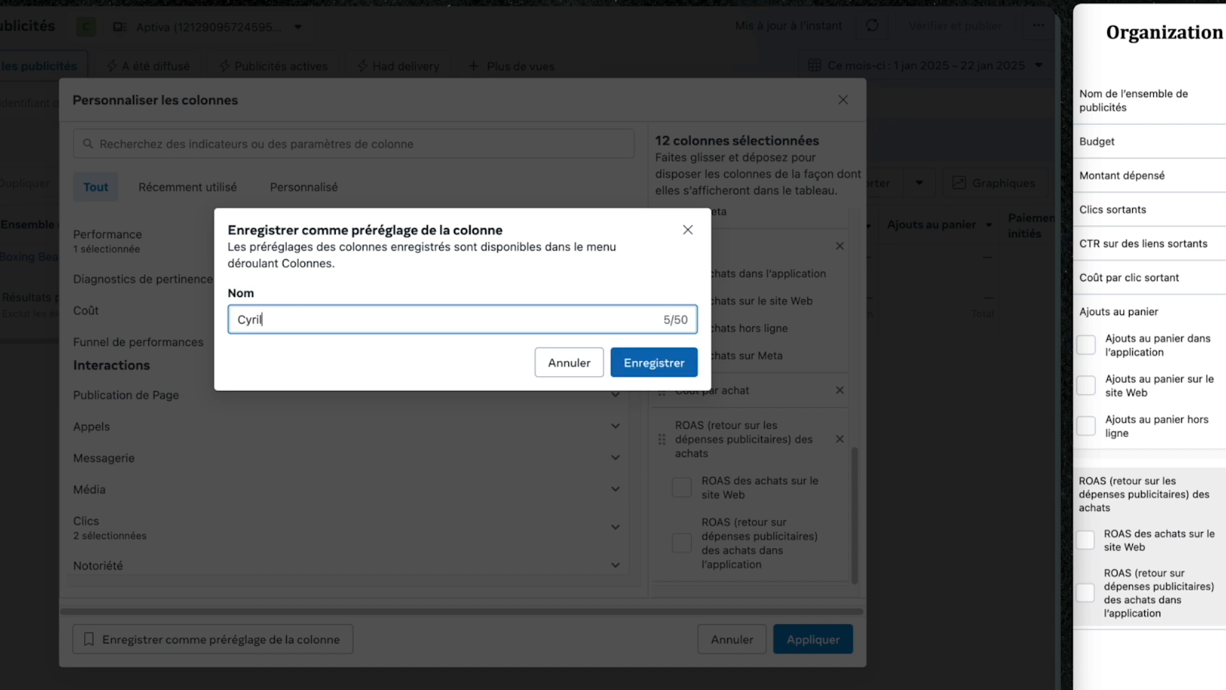
left_click(668, 373)
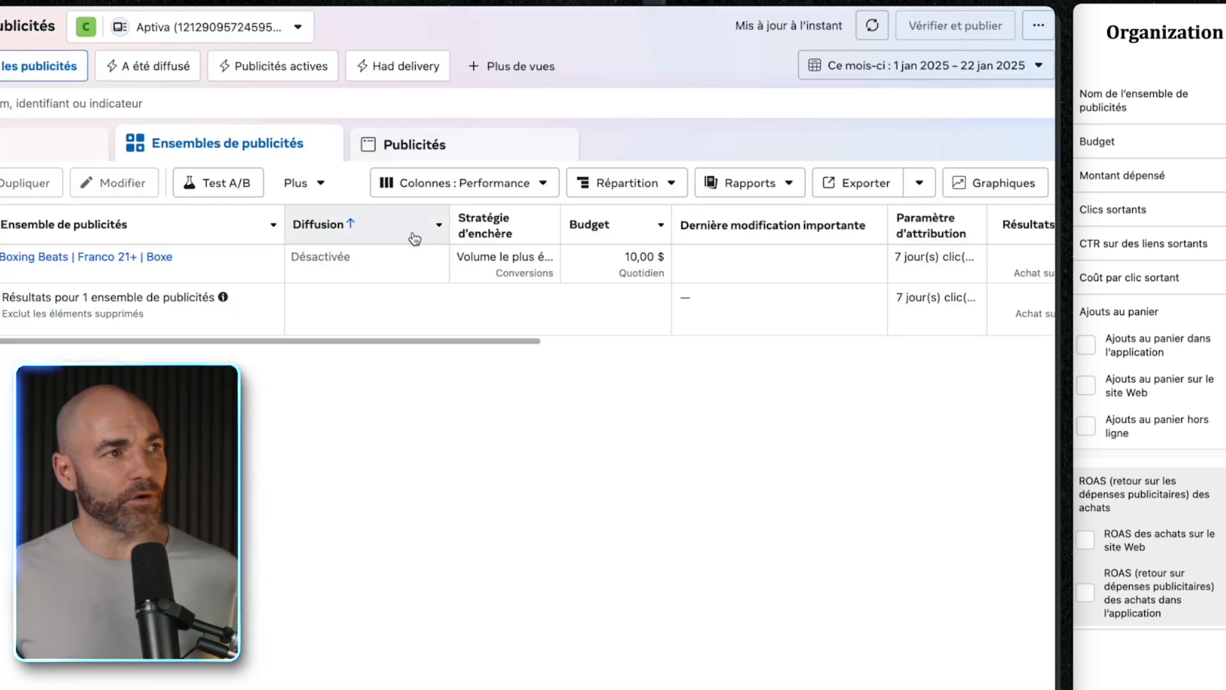
Step: Apply the newly saved column preset to the ad sets table and review its metric columns from Budget to ROAS
left_click(520, 184)
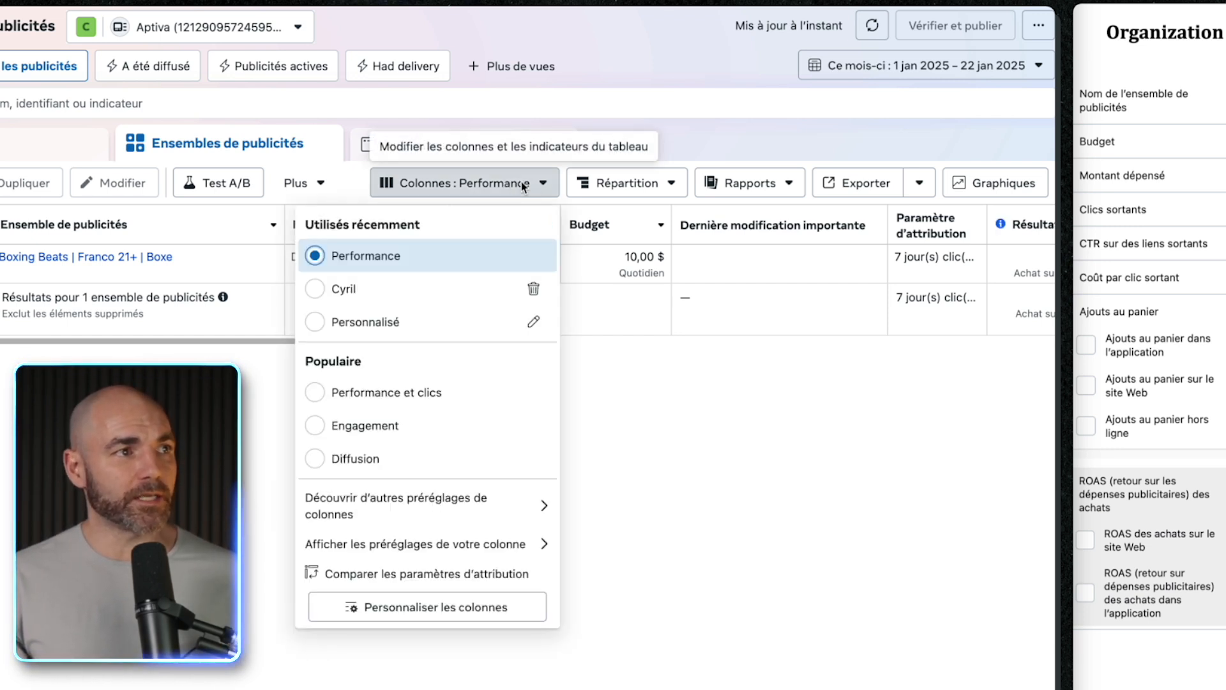
left_click(344, 289)
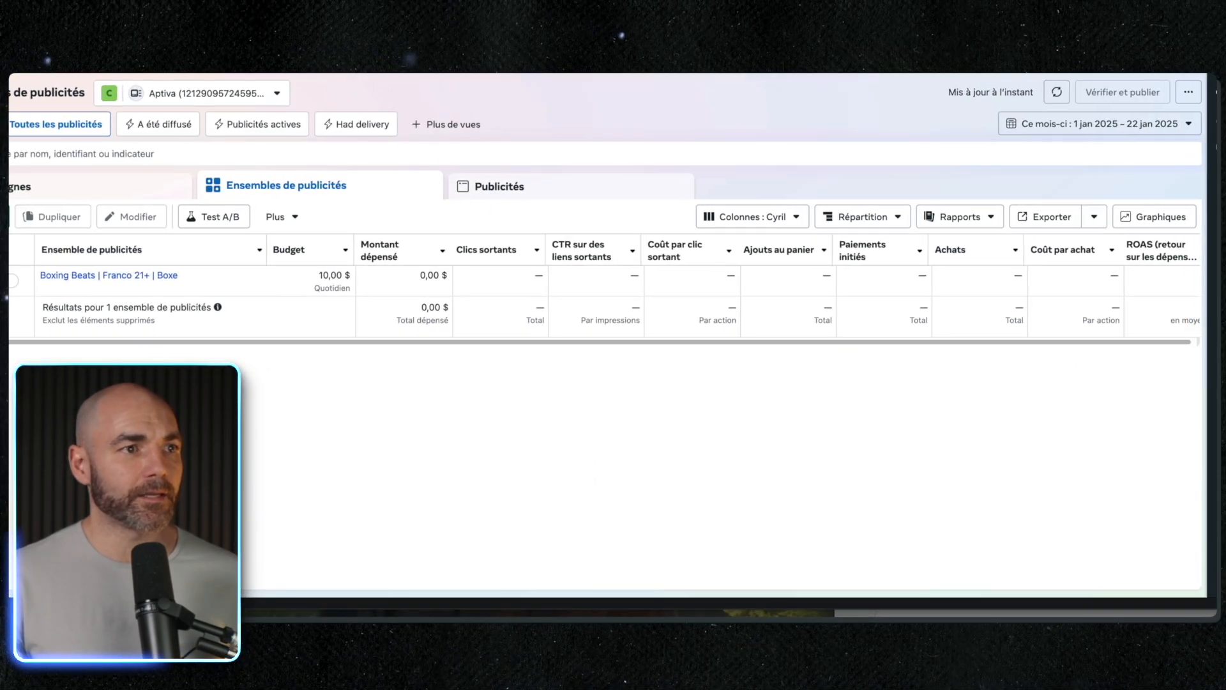
mouse_move(303, 255)
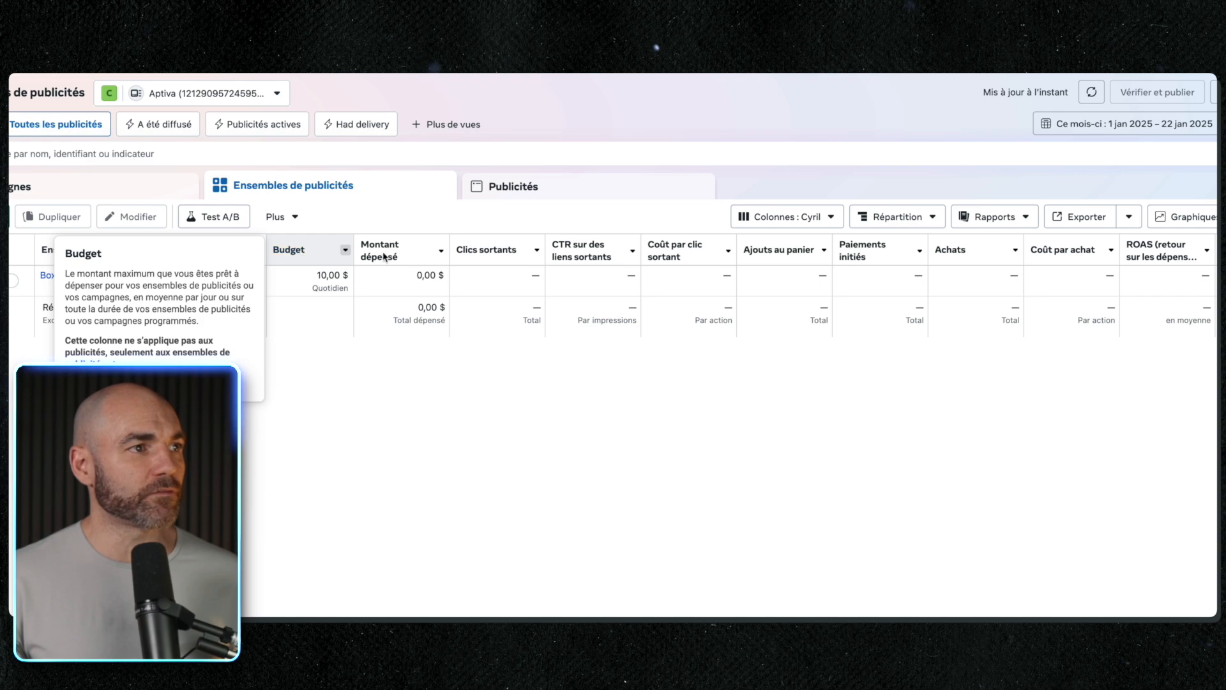
mouse_move(601, 255)
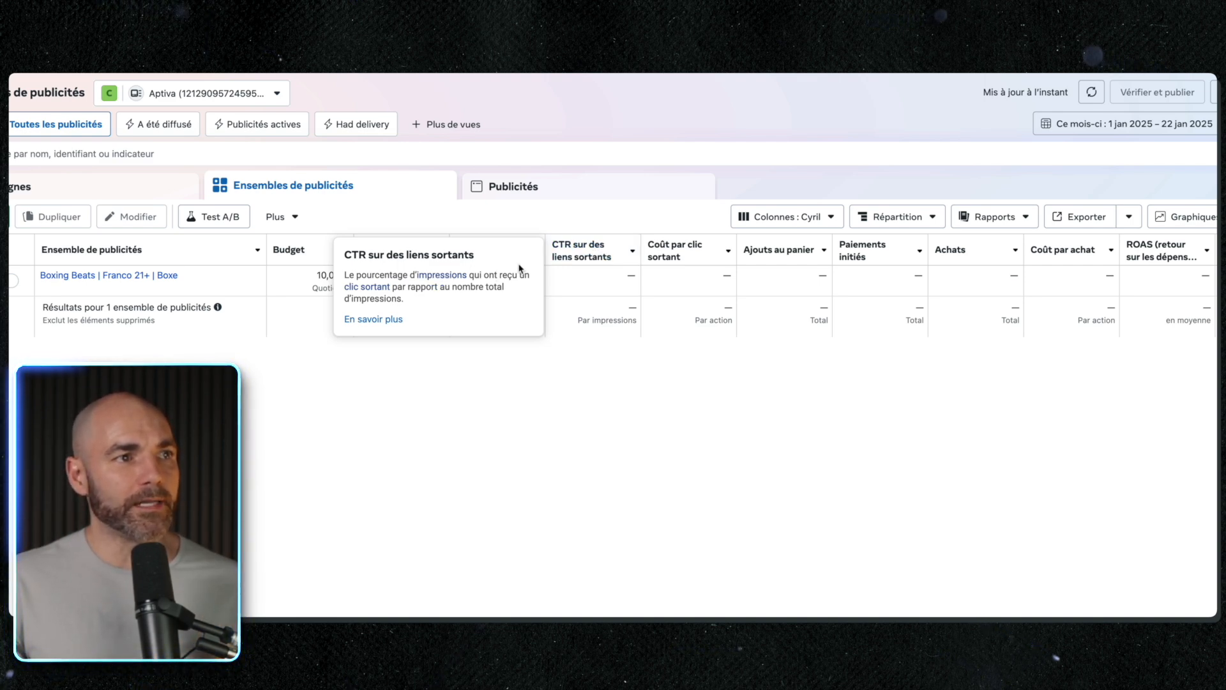
mouse_move(677, 257)
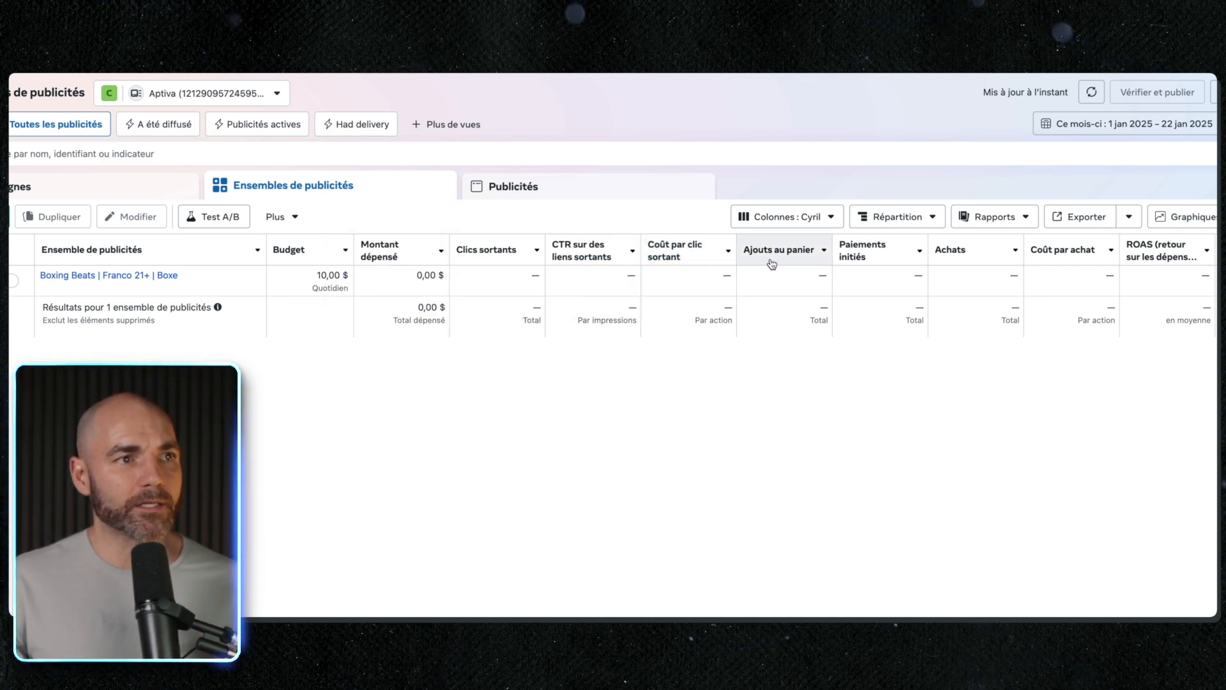
mouse_move(951, 259)
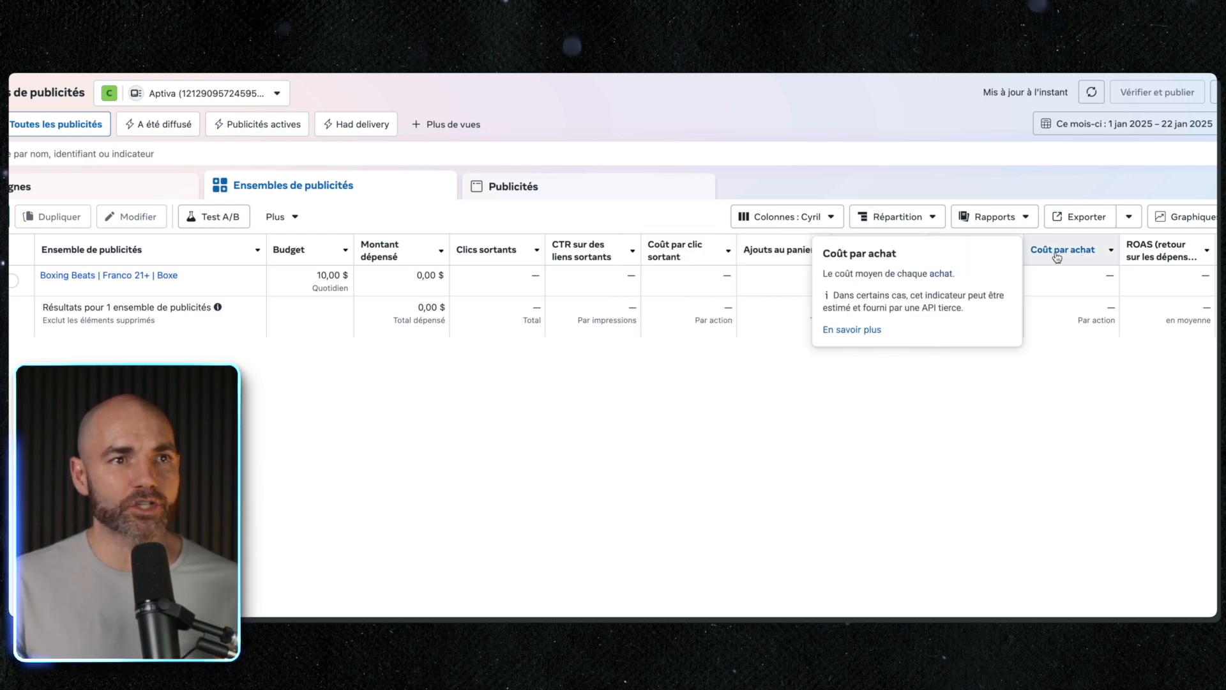
mouse_move(1148, 258)
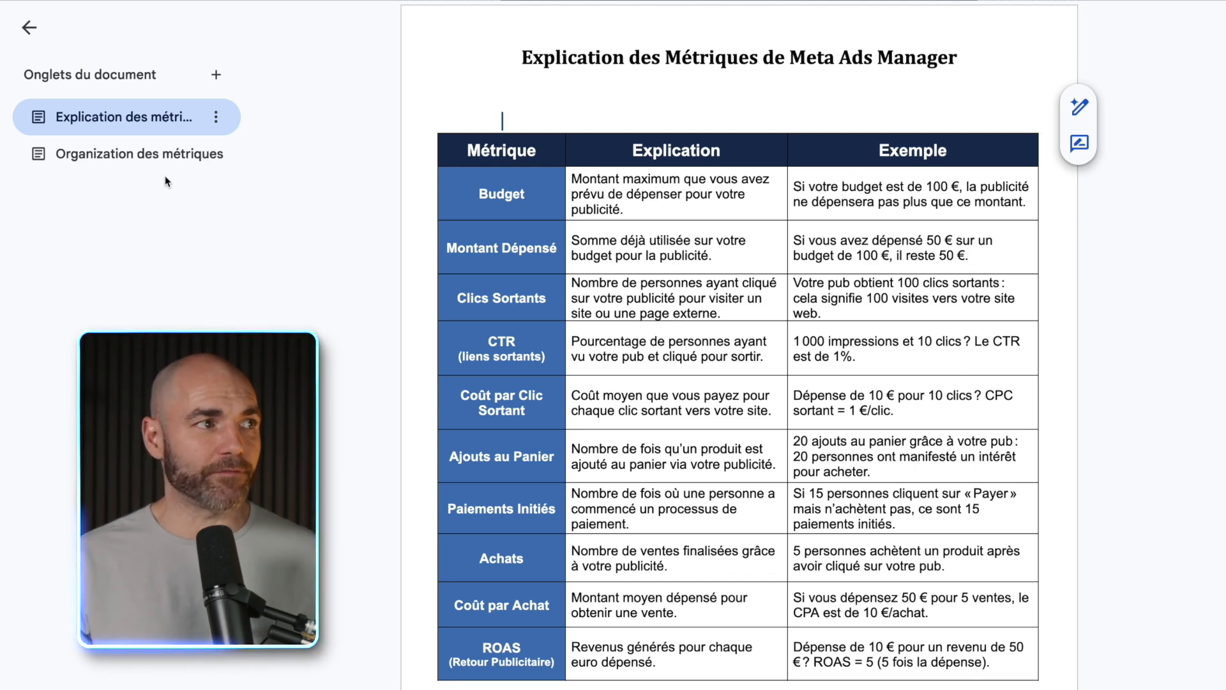
Step: View the Organization des métriques page of the Google Docs metrics document to check the column order
left_click(160, 154)
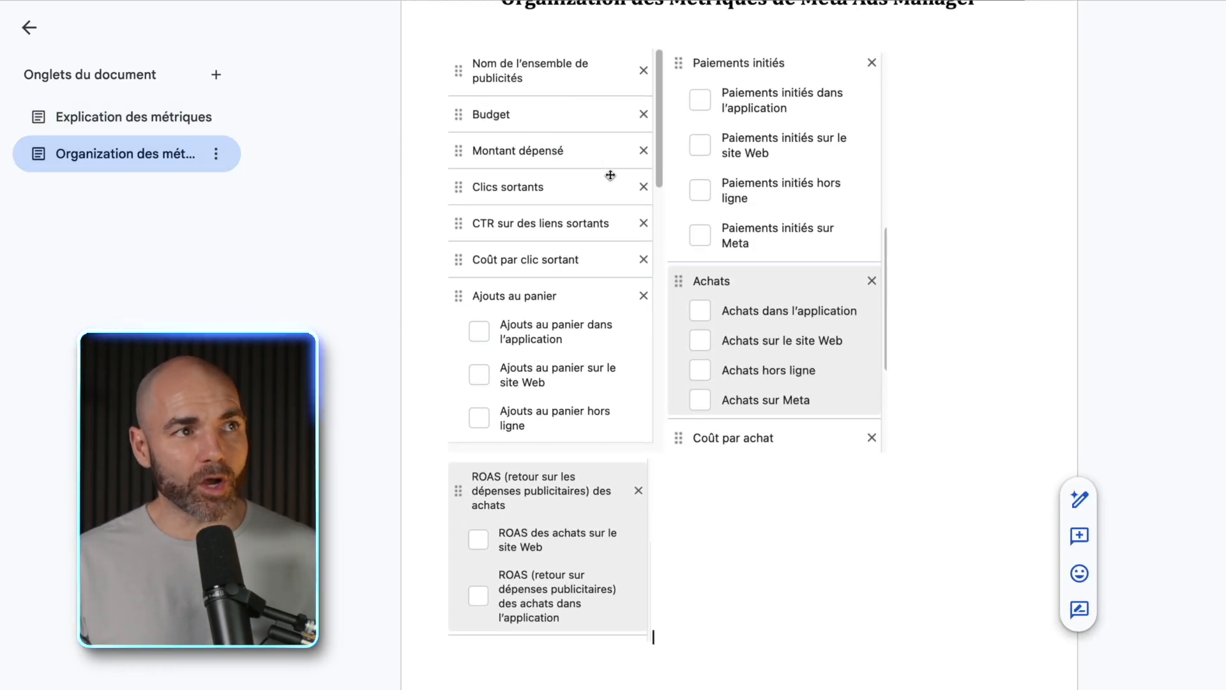
scroll(619, 265, "up", 1)
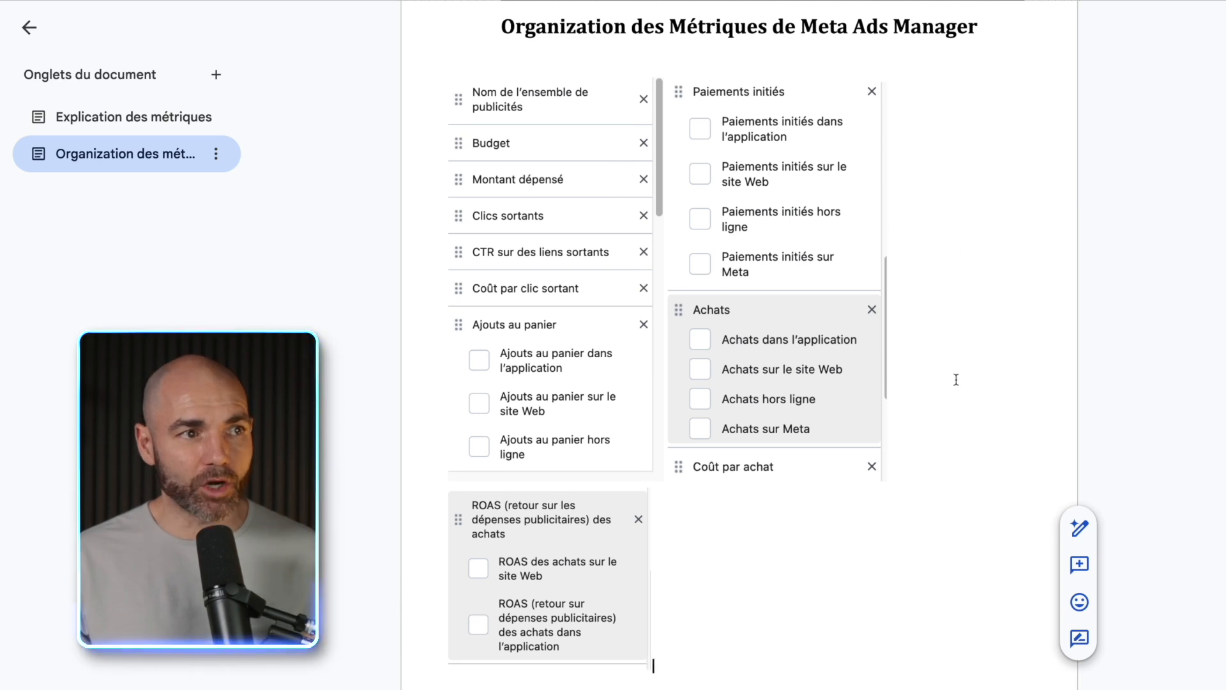